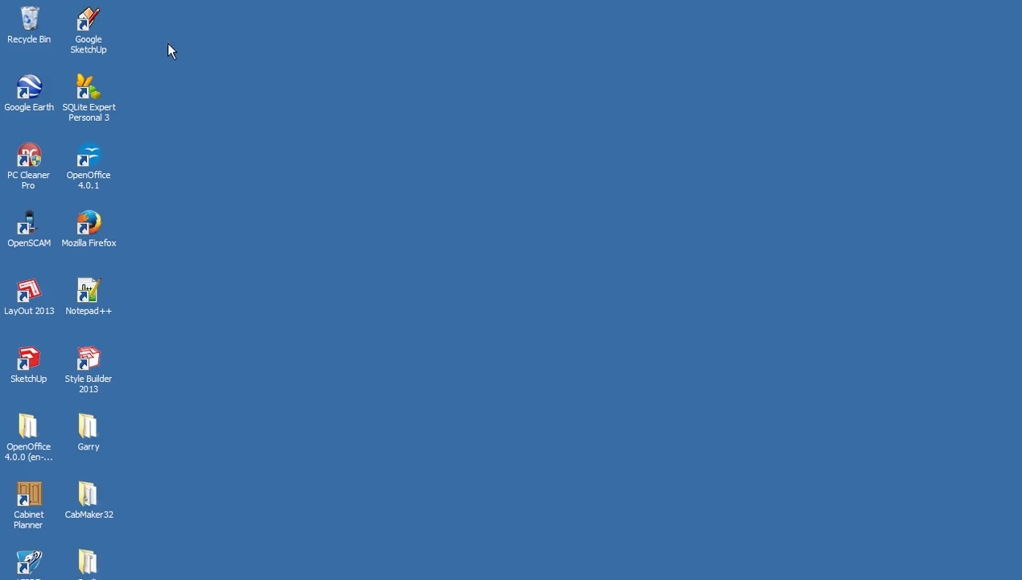
Step: Launch Google SketchUp from its desktop shortcut to get an empty untitled model
click(101, 45)
double_click(88, 31)
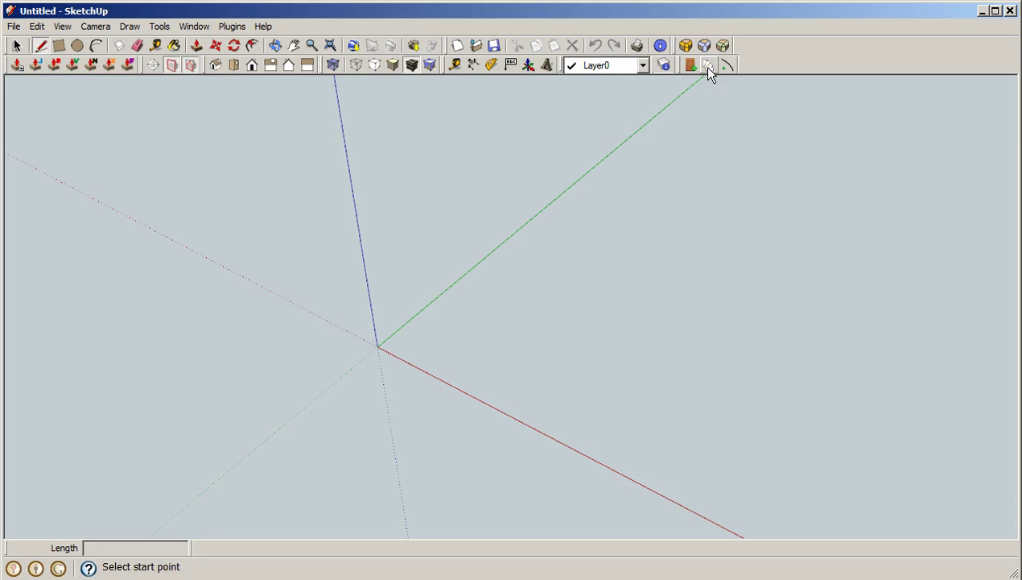
Step: Open the StairMaker Curved Stair dialog showing 90°, 14 risers and 2400.0mm radius defaults
click(707, 70)
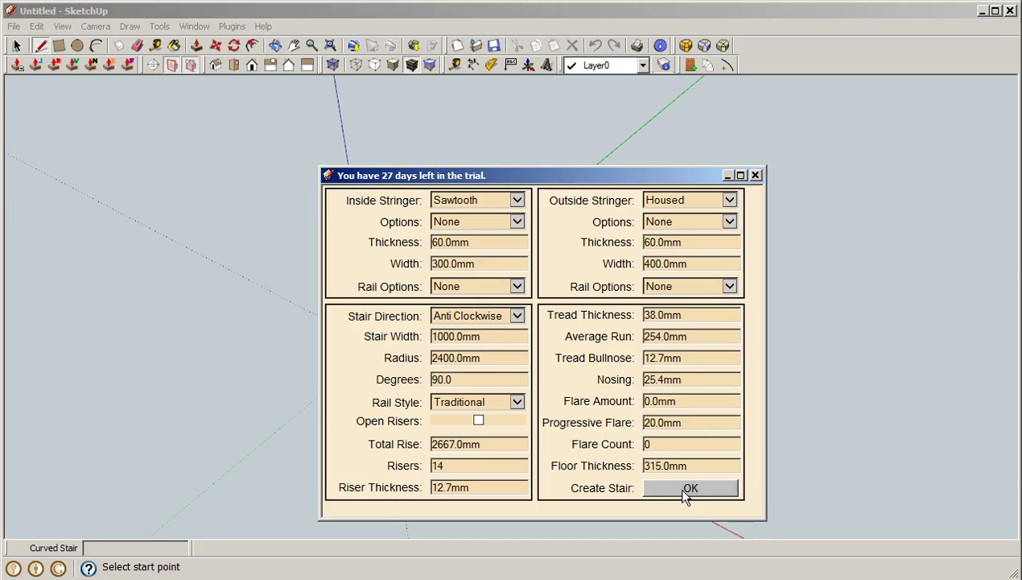
Step: Generate the default 90° anti-clockwise 14-riser curved stair and orbit around its steps
click(684, 493)
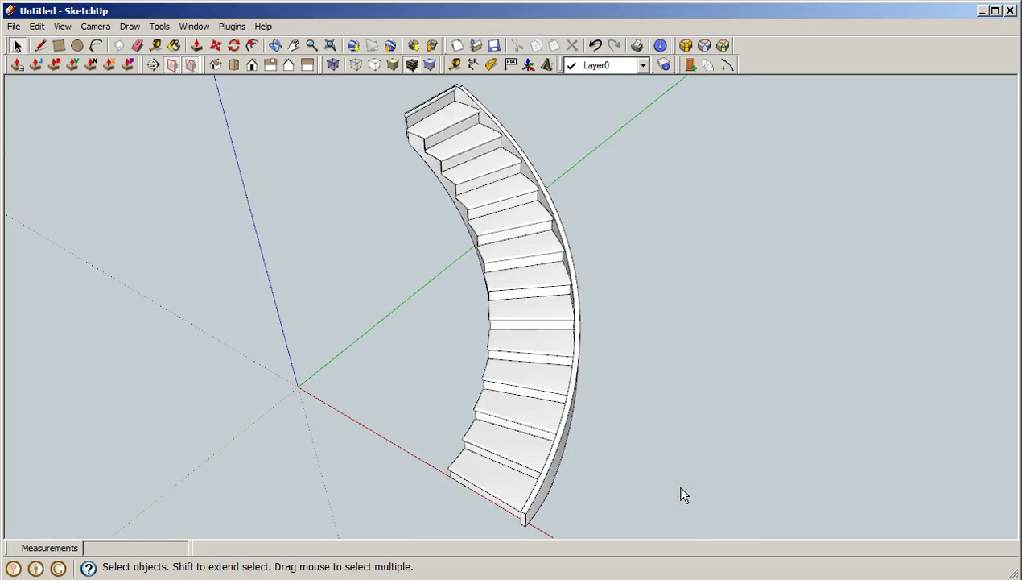
key(o)
drag(428, 410, 748, 285)
scroll(594, 366, up, 6)
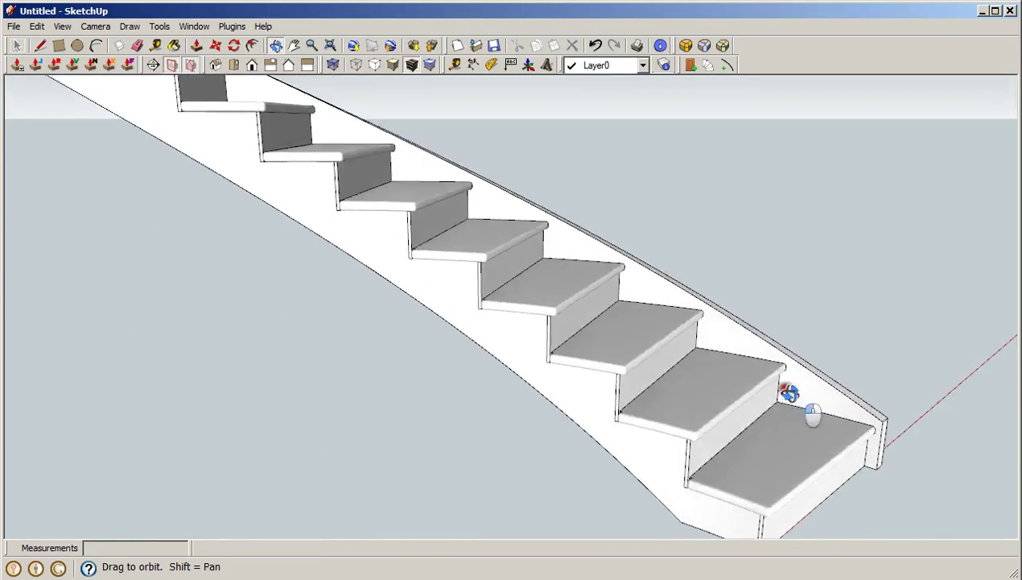
drag(789, 393, 744, 385)
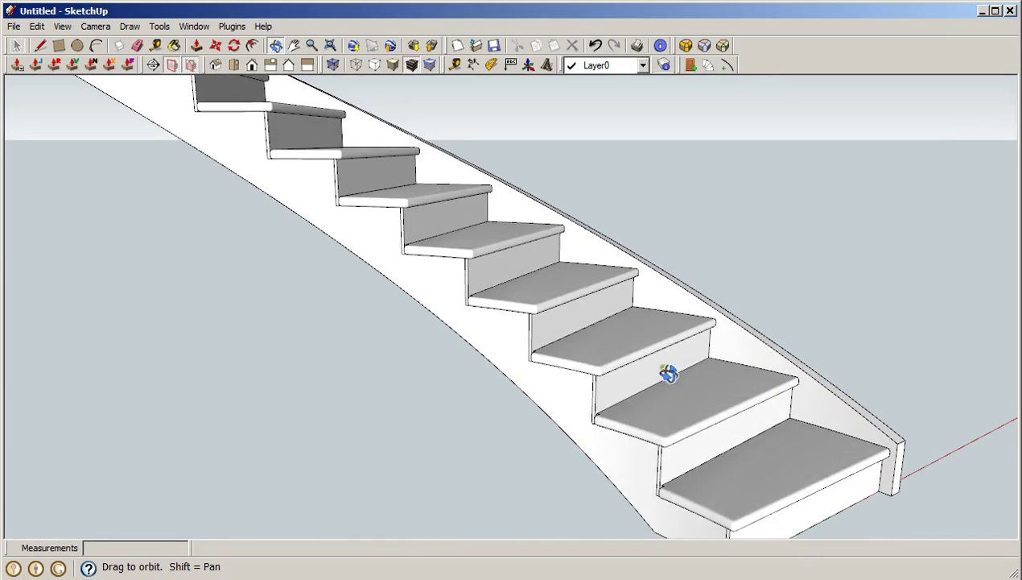
Step: Hide the Risers and Treads layers so only the two stringers remain visible
click(664, 65)
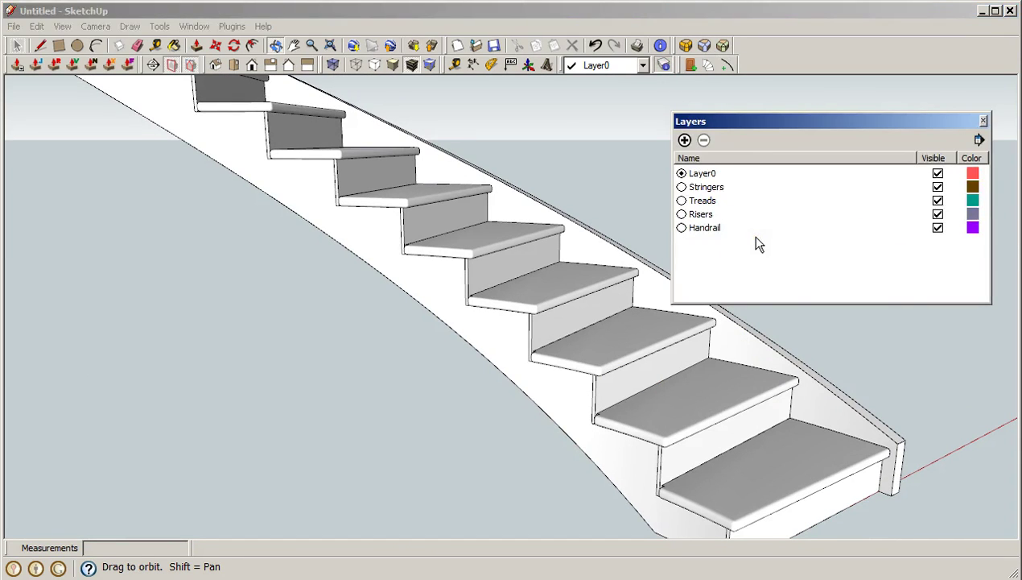
click(938, 213)
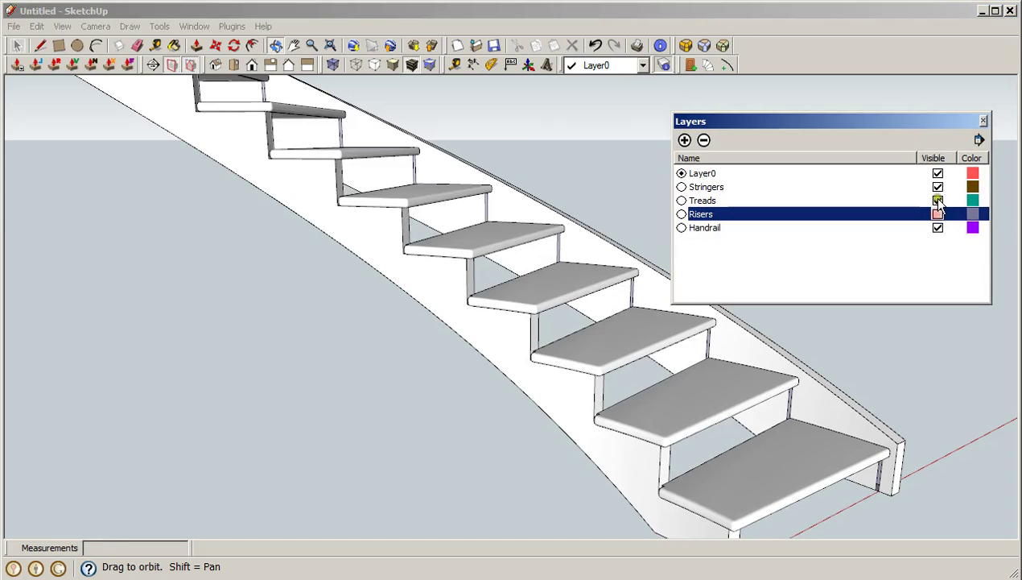
click(938, 200)
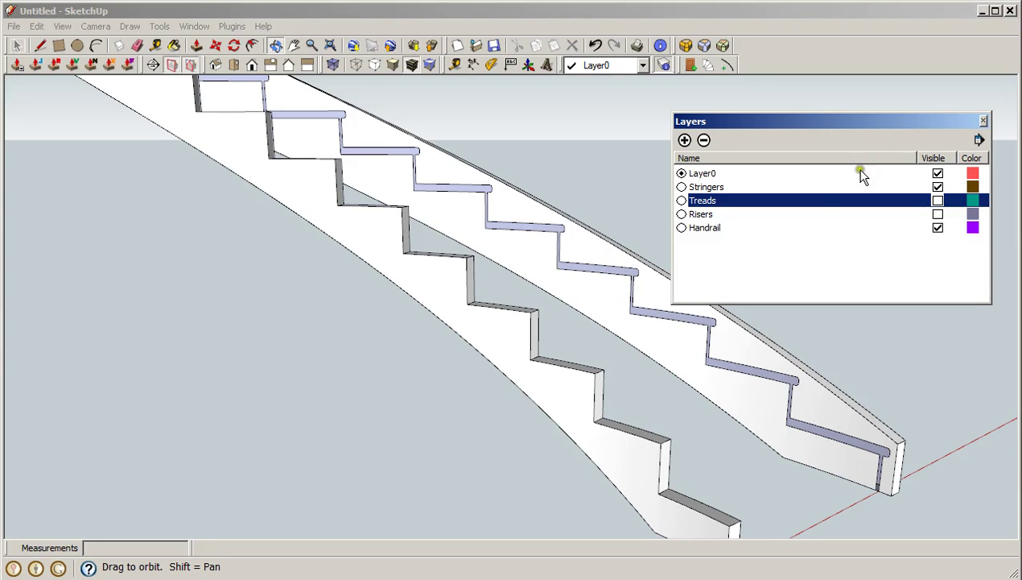
click(983, 120)
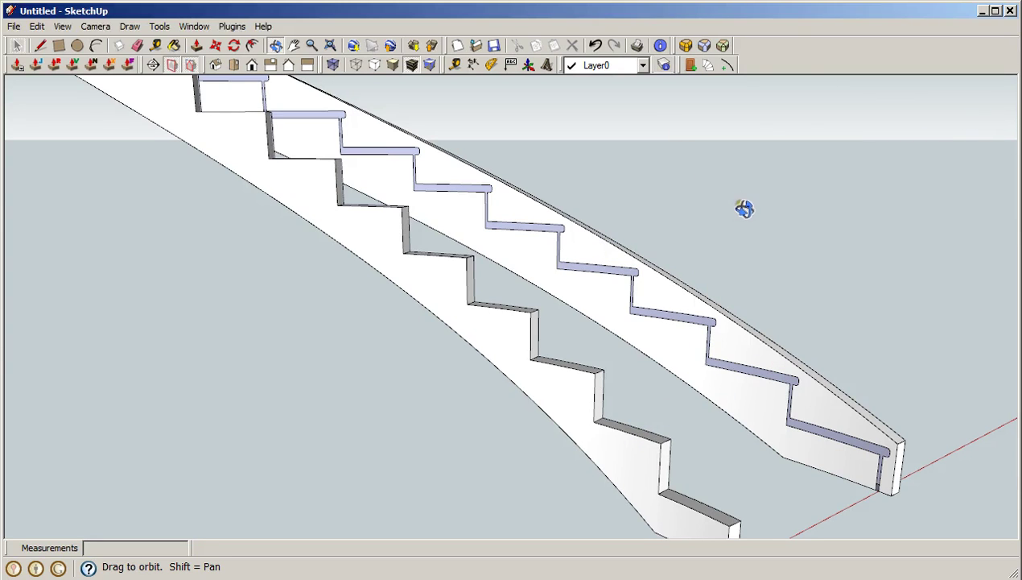
Step: Undo the first stair, reopen Curved Stair and make the inside stringer Housed
key(ctrl+z)
key(ctrl+z)
key(ctrl+z)
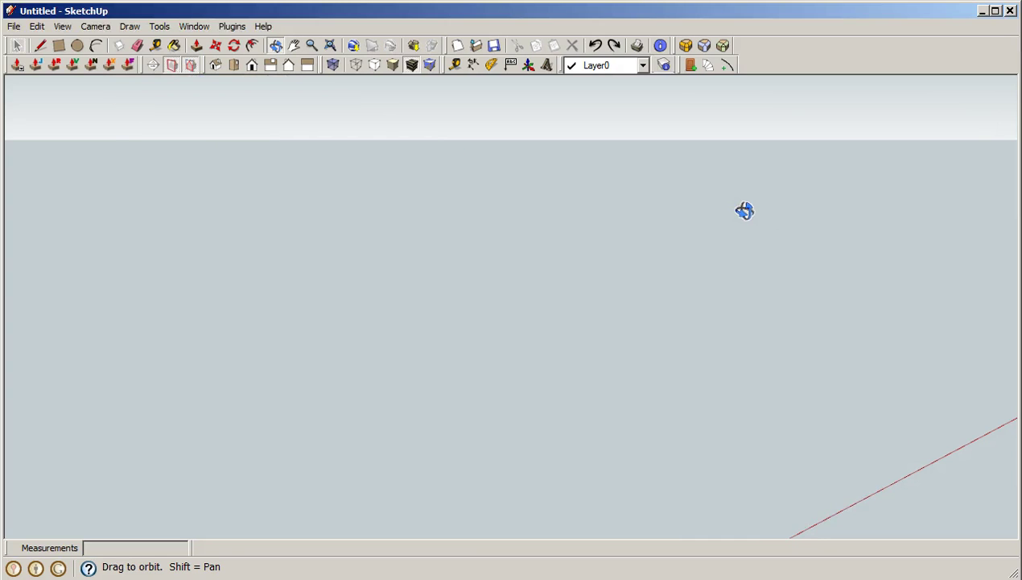
click(707, 68)
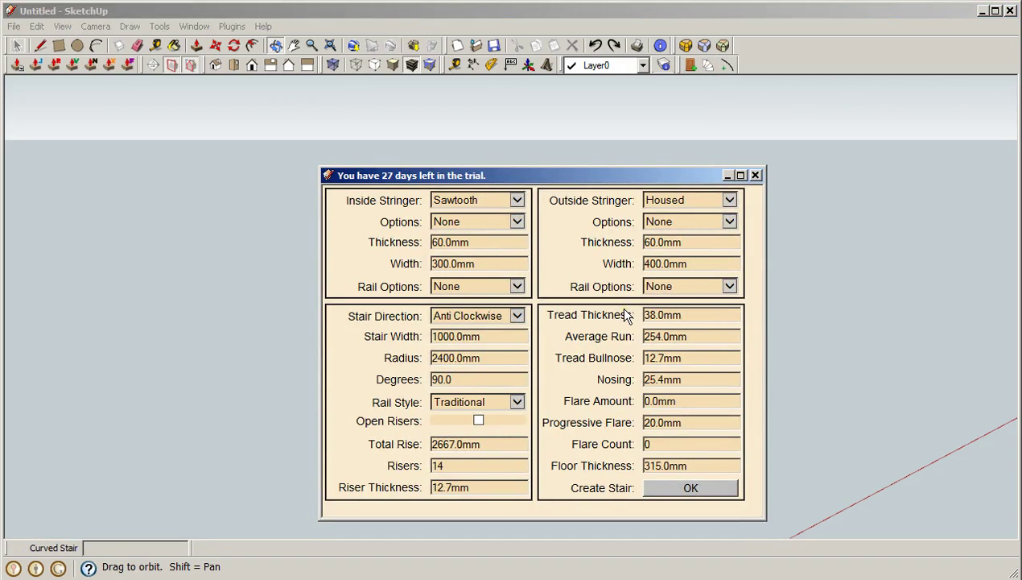
click(518, 205)
click(470, 213)
Step: Give both inside and outside stringers heels and set the inside stringer width to 250
click(517, 222)
click(468, 235)
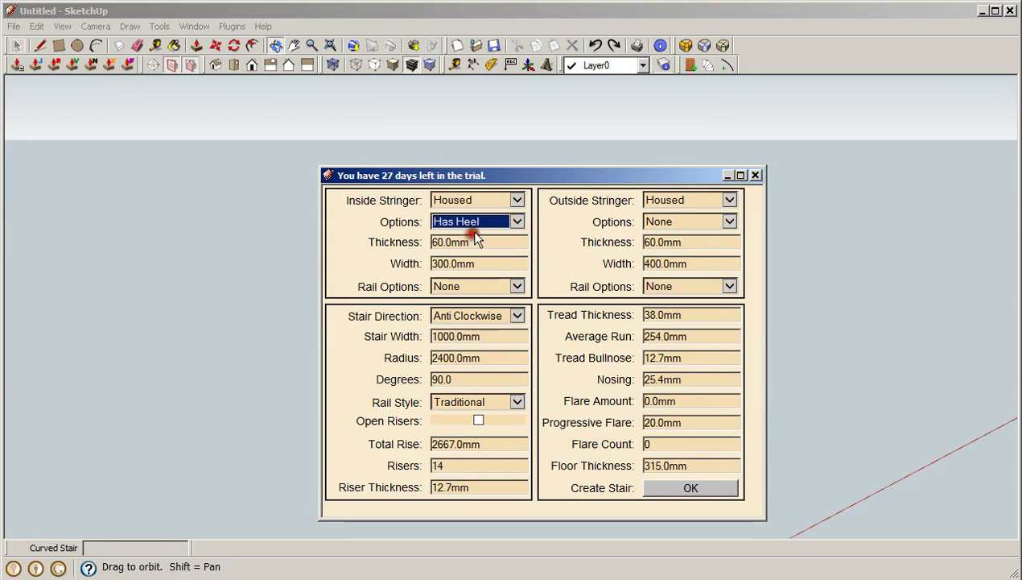
click(729, 222)
click(676, 235)
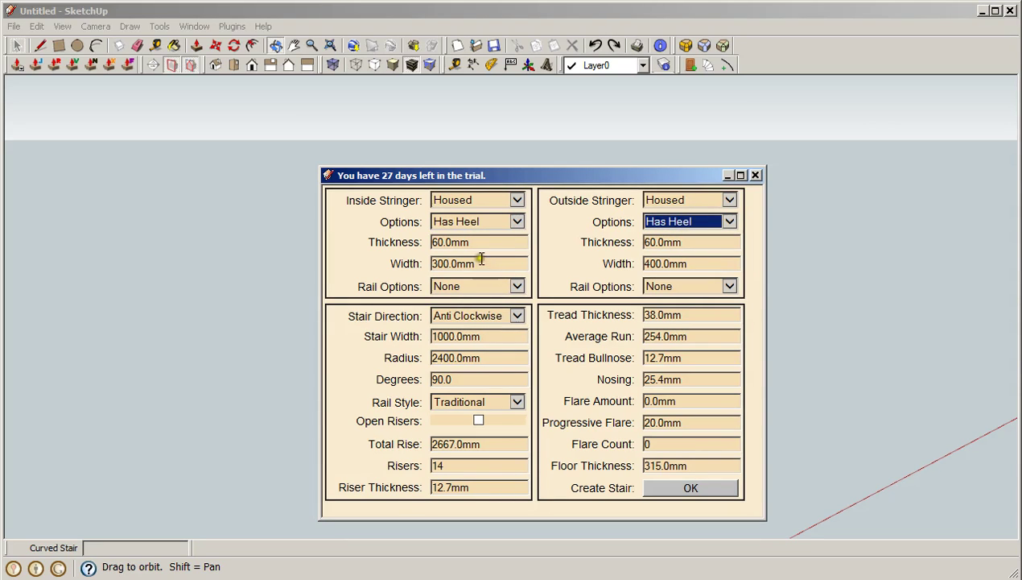
drag(448, 265, 420, 264)
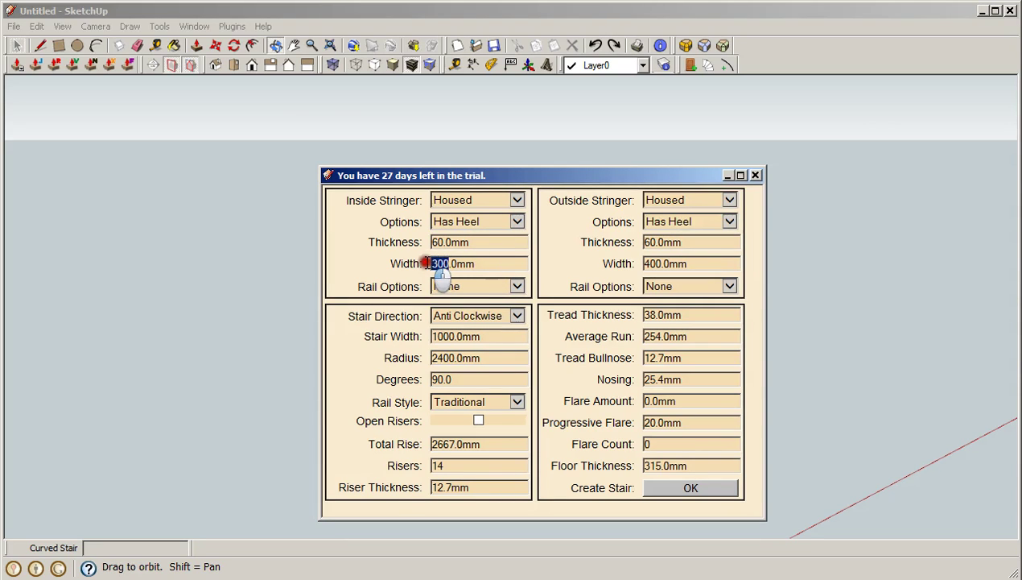
text(25)
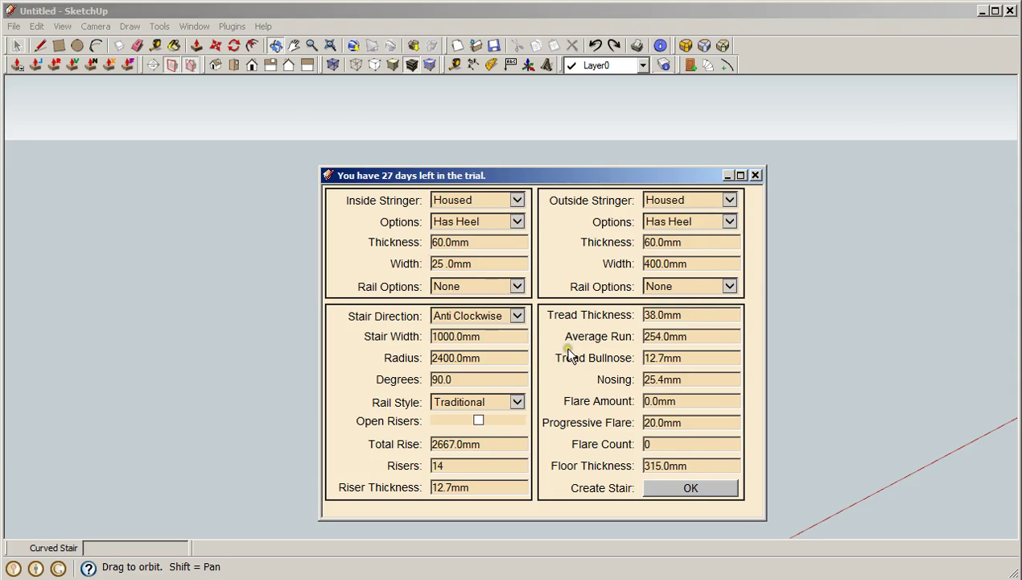
text(0)
Step: Add a Classic-style inside Guard Rail, set stair width 1100 and radius 0
click(516, 286)
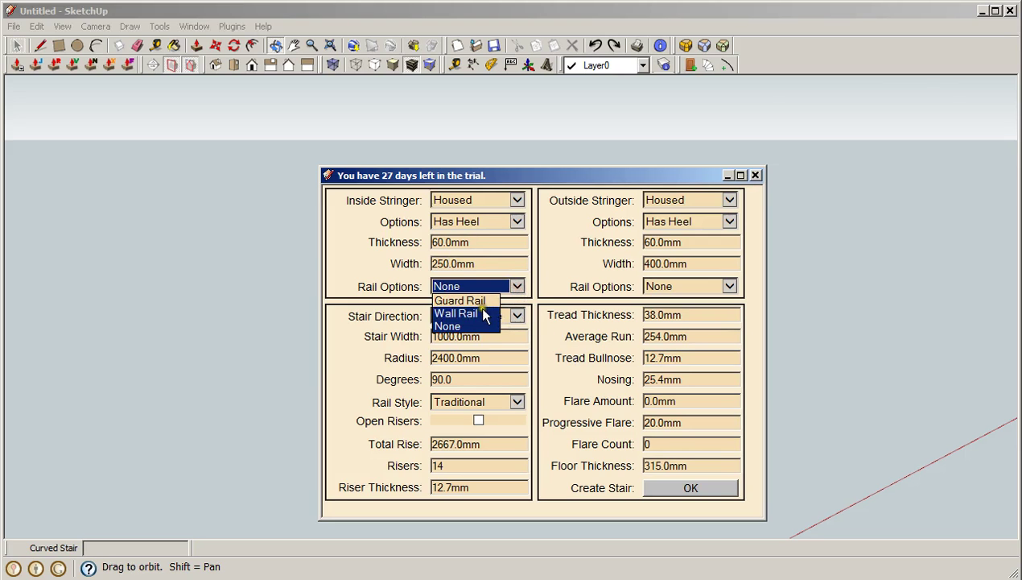
click(478, 302)
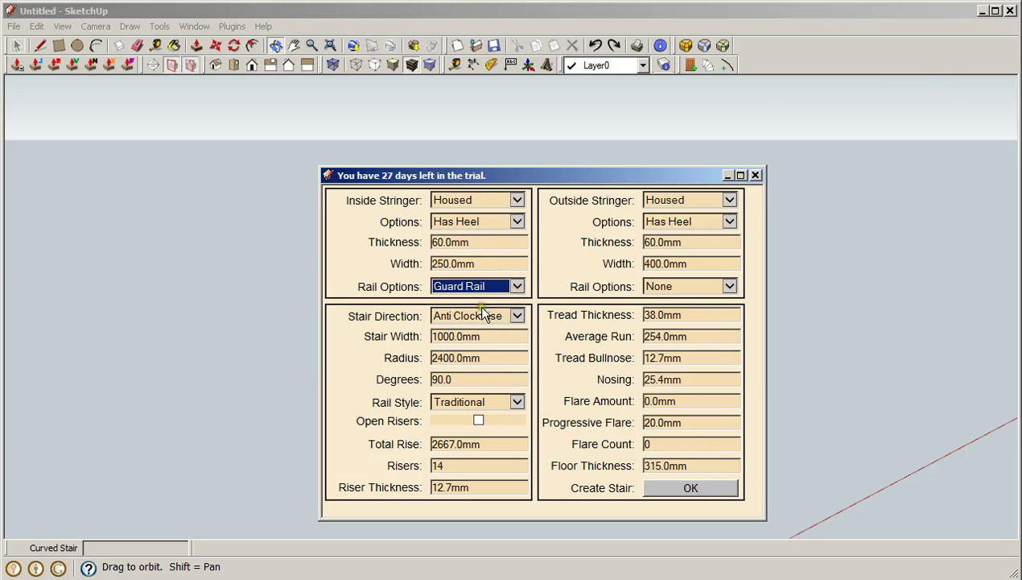
click(516, 402)
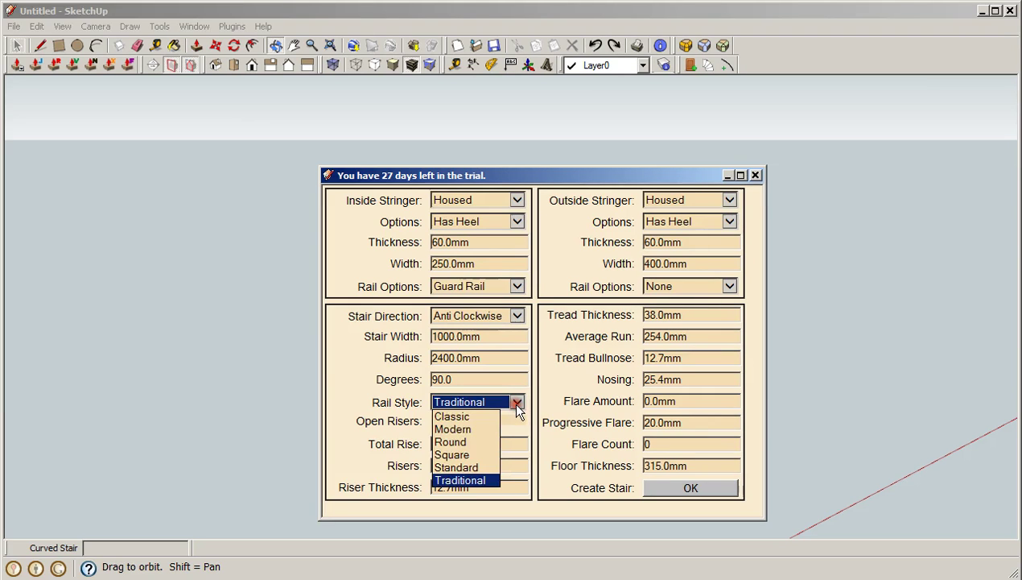
click(468, 418)
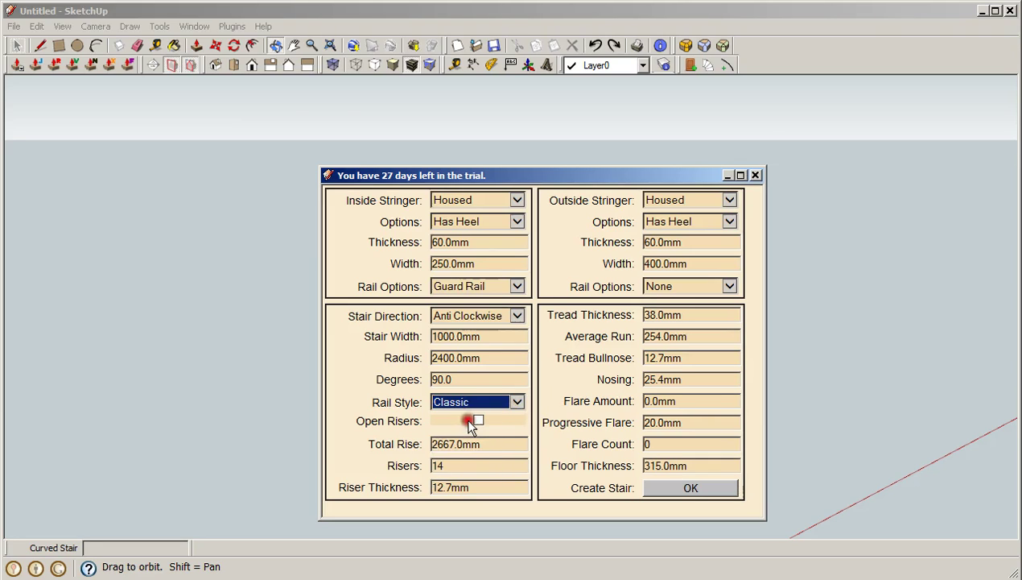
click(440, 336)
key(Tab)
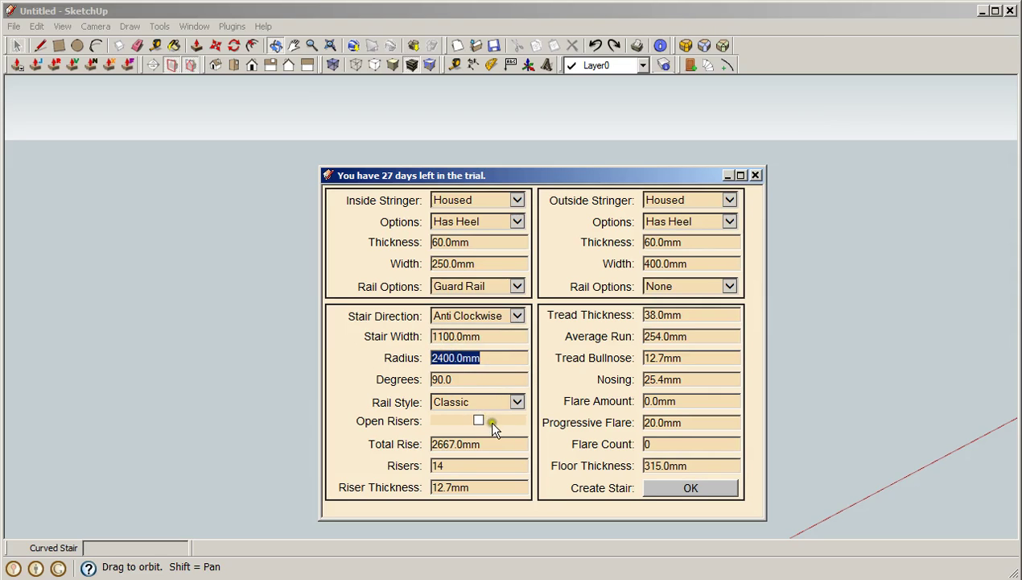
text(0)
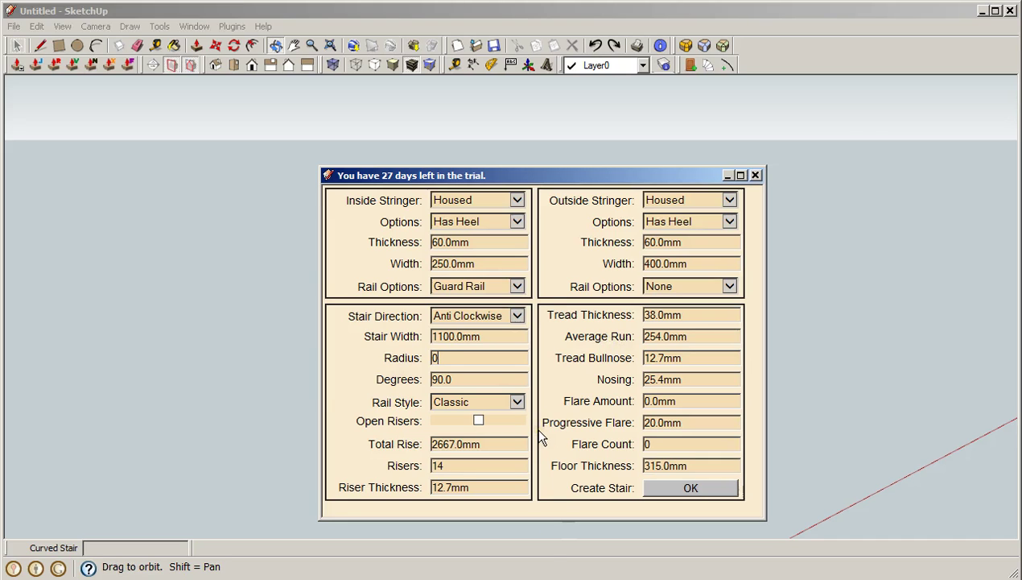
Step: Generate the stair with heeled housed stringers and the Classic inside guard rail
click(683, 490)
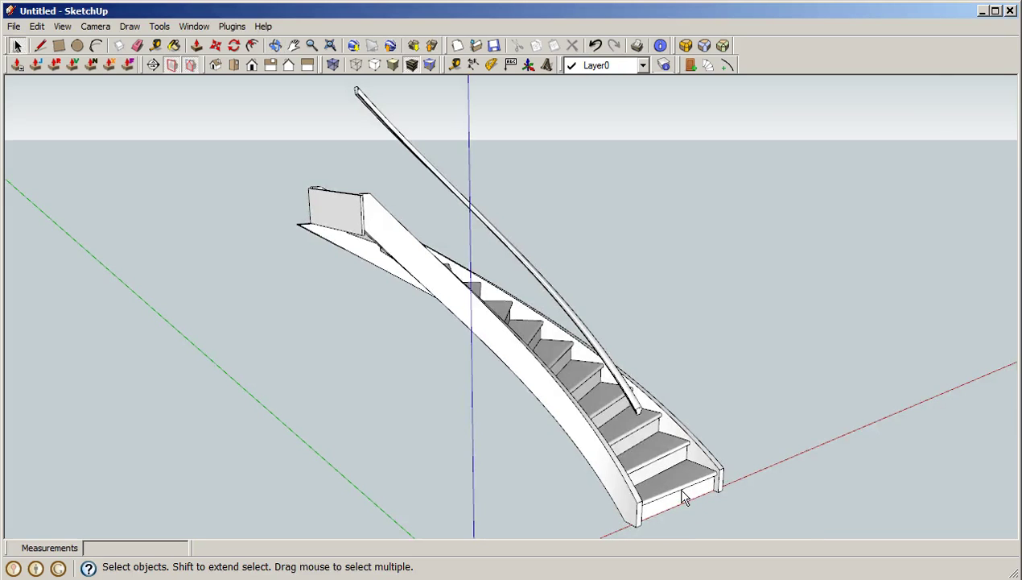
click(717, 503)
click(548, 400)
scroll(575, 409, up, 10)
scroll(613, 417, up, 3)
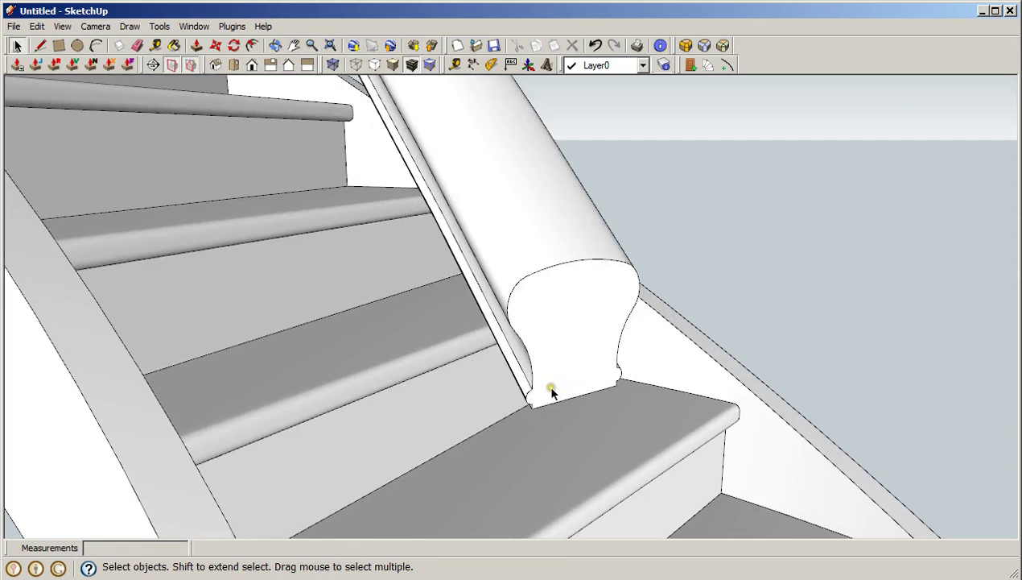
scroll(552, 394, down, 8)
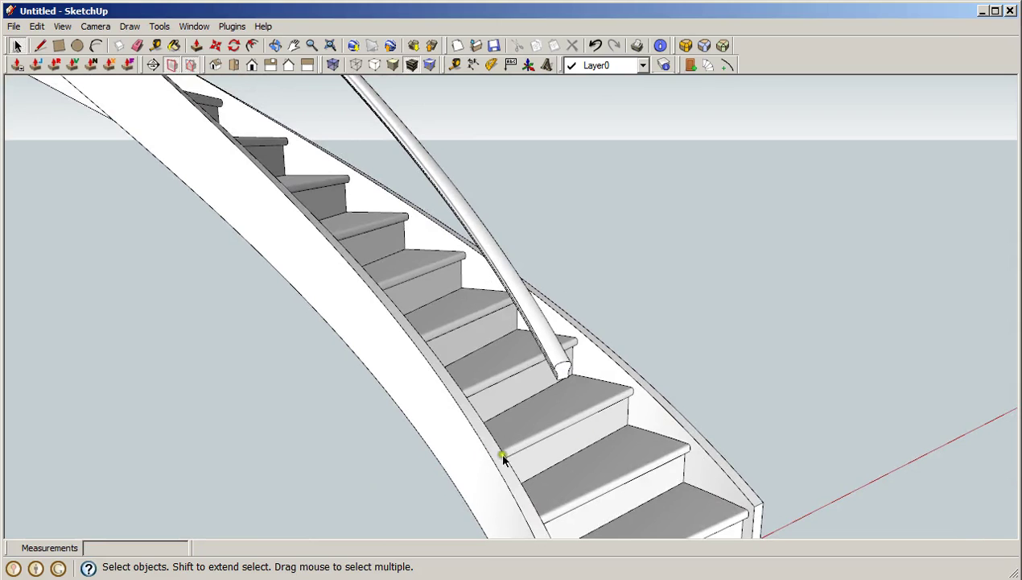
Step: Orbit to inspect the new stair from below, then undo it
click(276, 45)
drag(473, 418, 393, 228)
scroll(402, 240, up, 6)
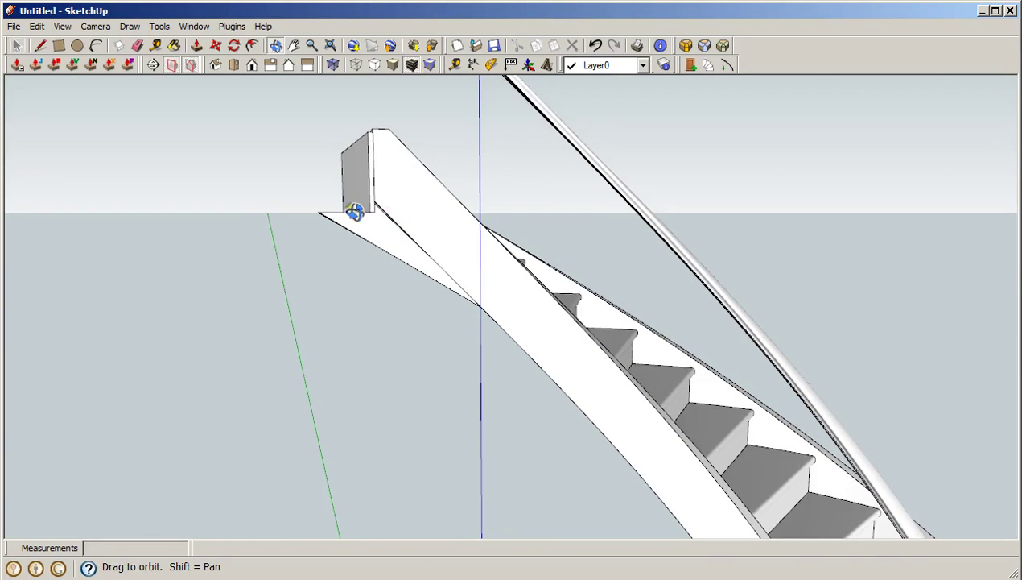
drag(486, 192, 629, 326)
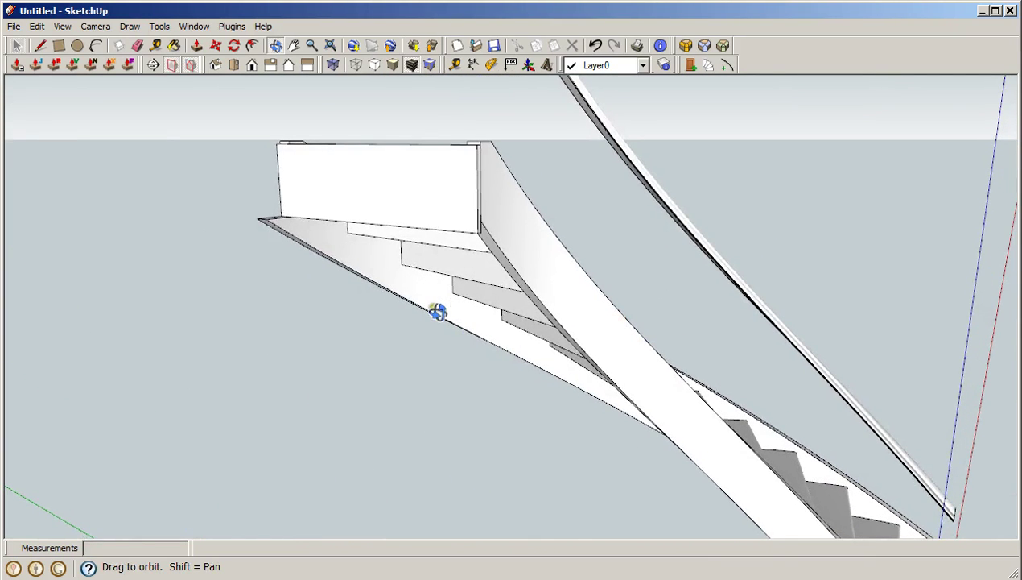
drag(511, 314, 457, 380)
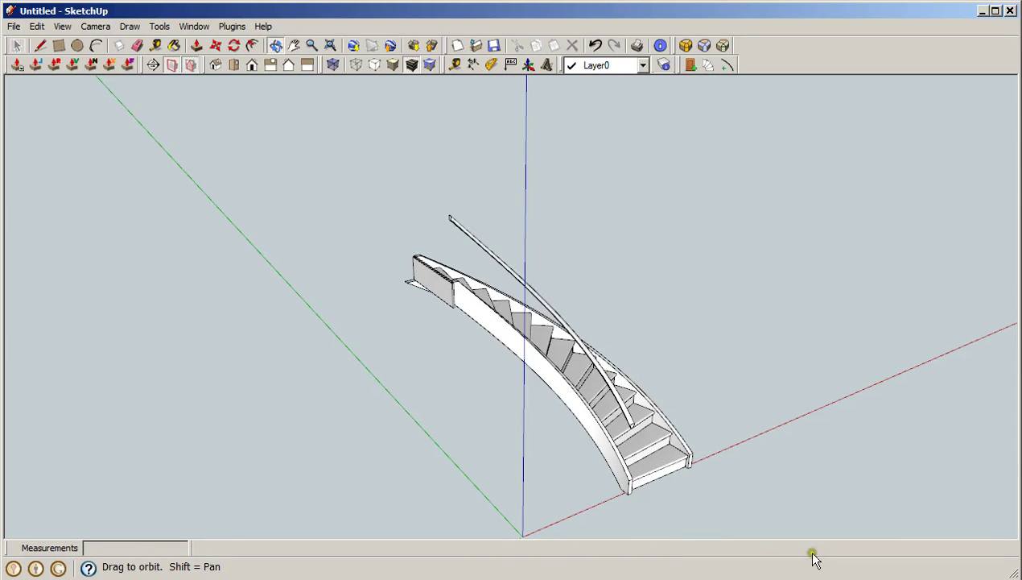
key(ctrl+z)
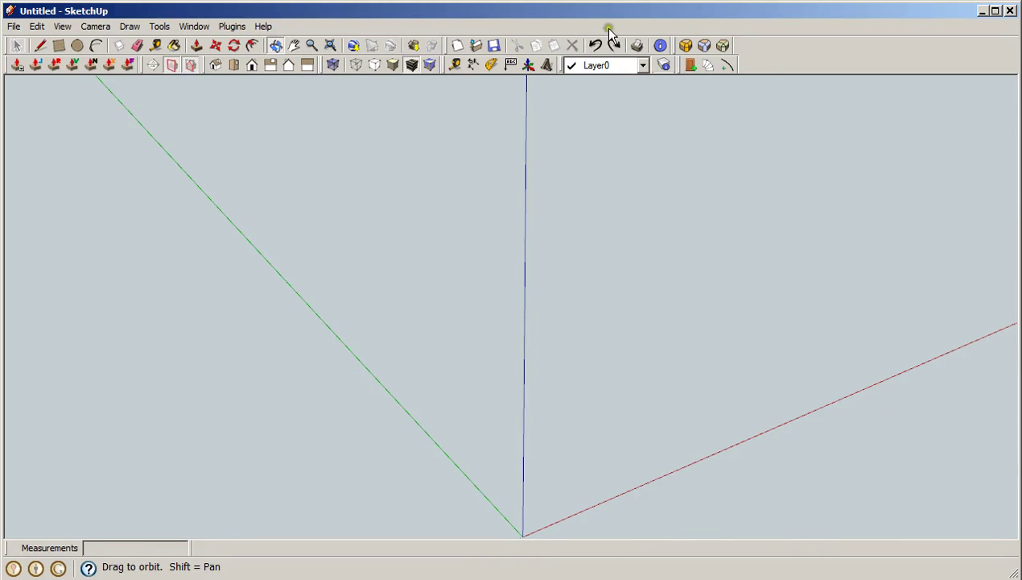
Step: Reopen Curved Stair, change the inside stringer width to 300 and tick Open Risers
click(709, 65)
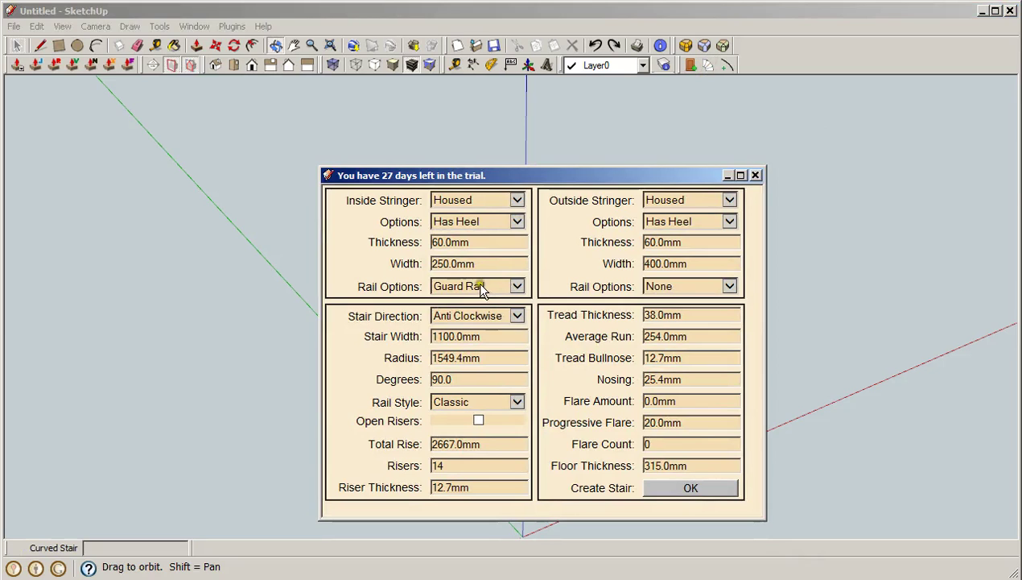
click(435, 263)
key(BackSpace)
key(BackSpace)
text(30)
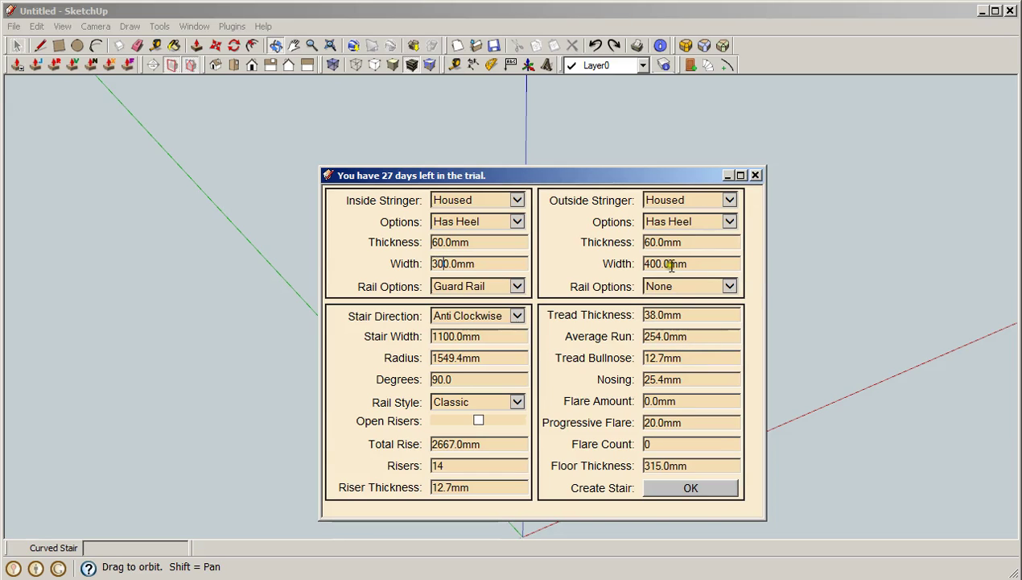
click(658, 263)
click(479, 419)
Step: Set tread thickness to 58 and tread bullnose to 0
click(686, 316)
drag(686, 316, 628, 330)
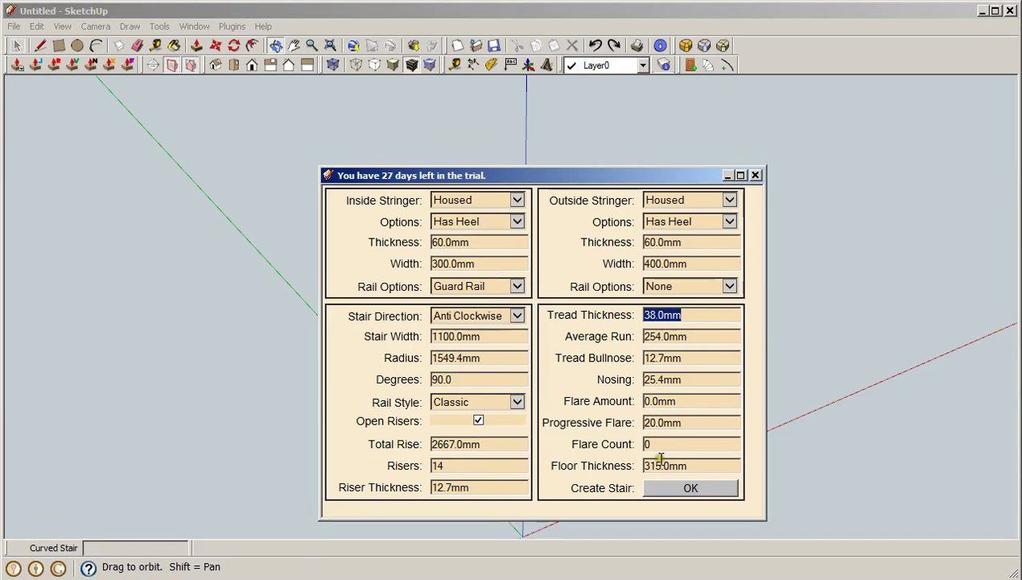
text(58)
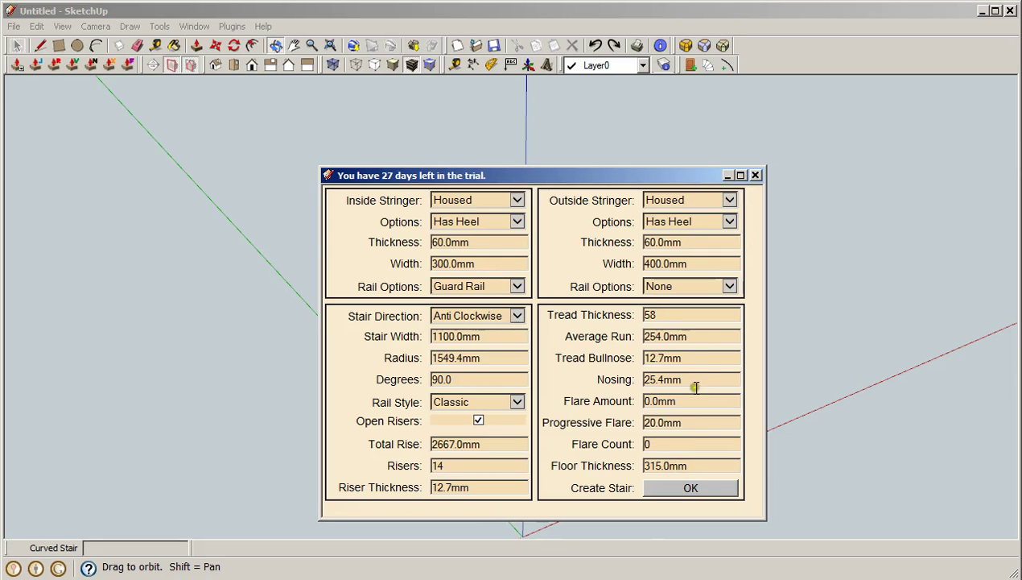
drag(691, 359, 600, 357)
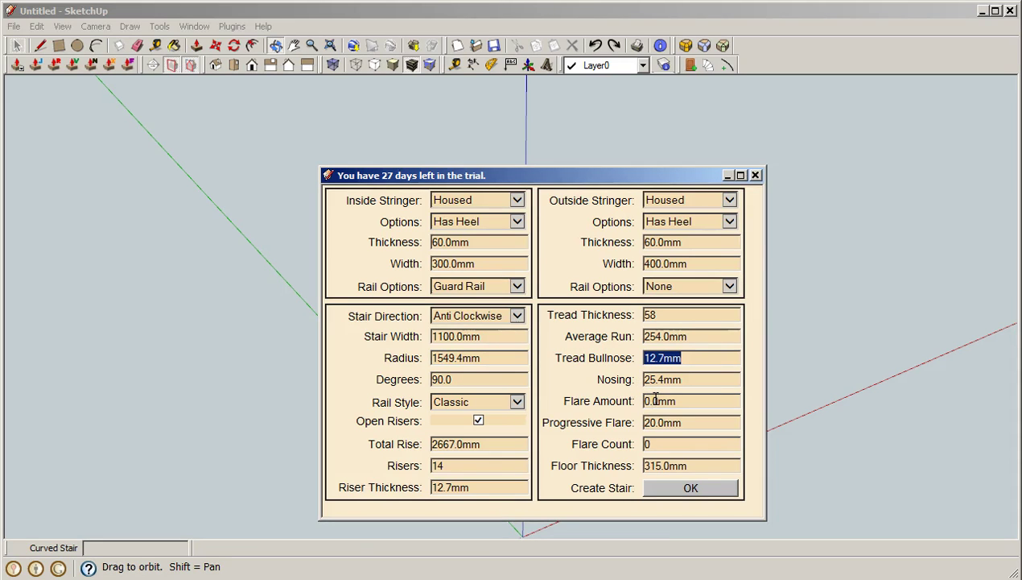
text(0)
click(670, 358)
click(659, 360)
Step: Set both outside and inside stringer thickness to 40 and floor thickness to 250
click(695, 242)
drag(695, 241, 612, 241)
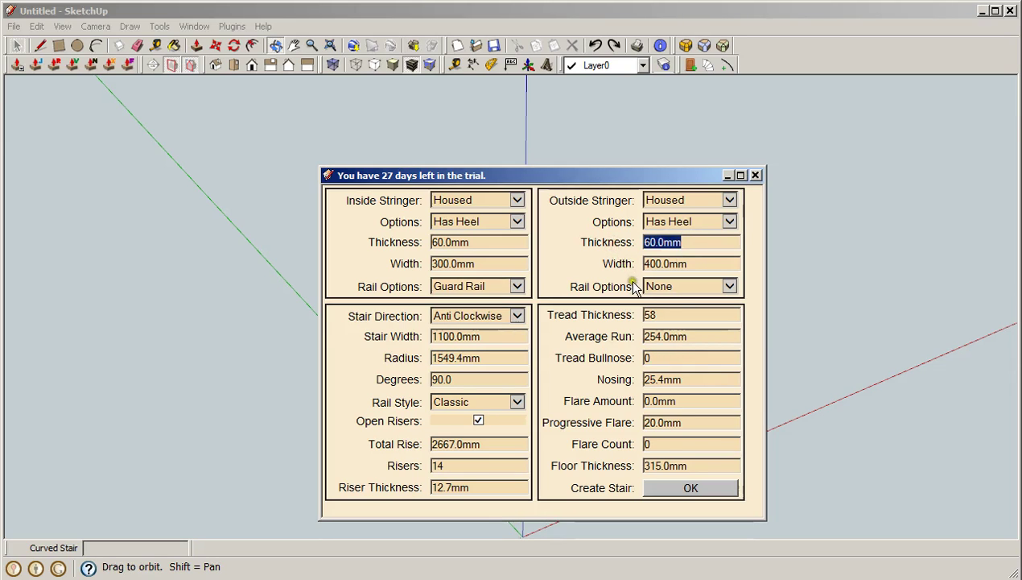
text(40)
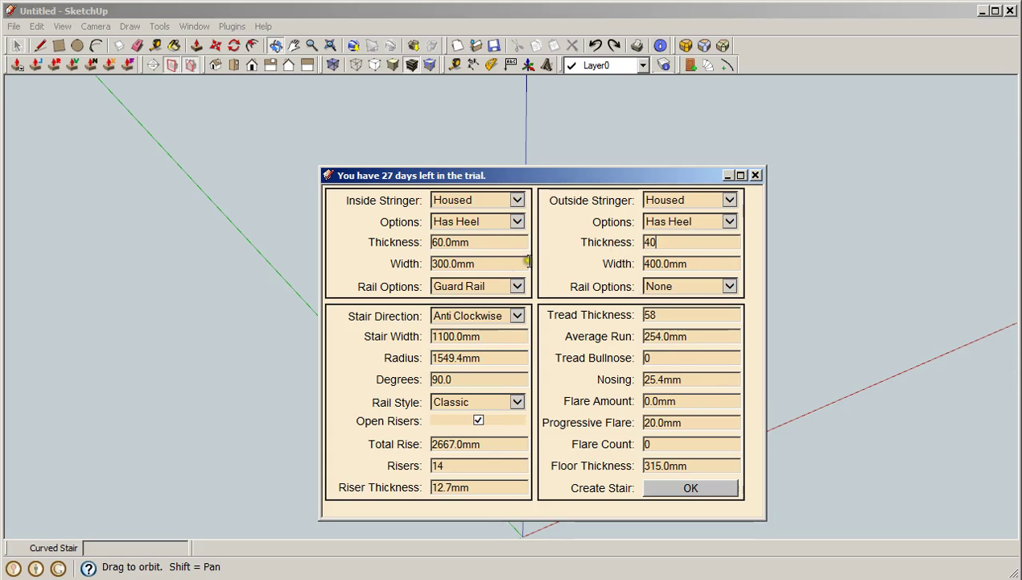
drag(482, 242, 338, 250)
text(40)
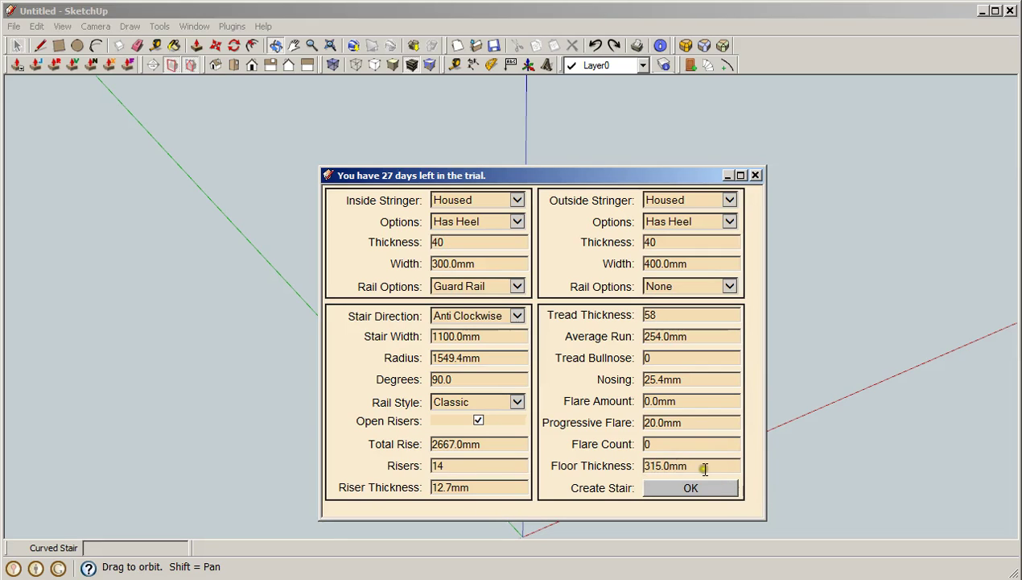
drag(661, 464, 644, 467)
text(250)
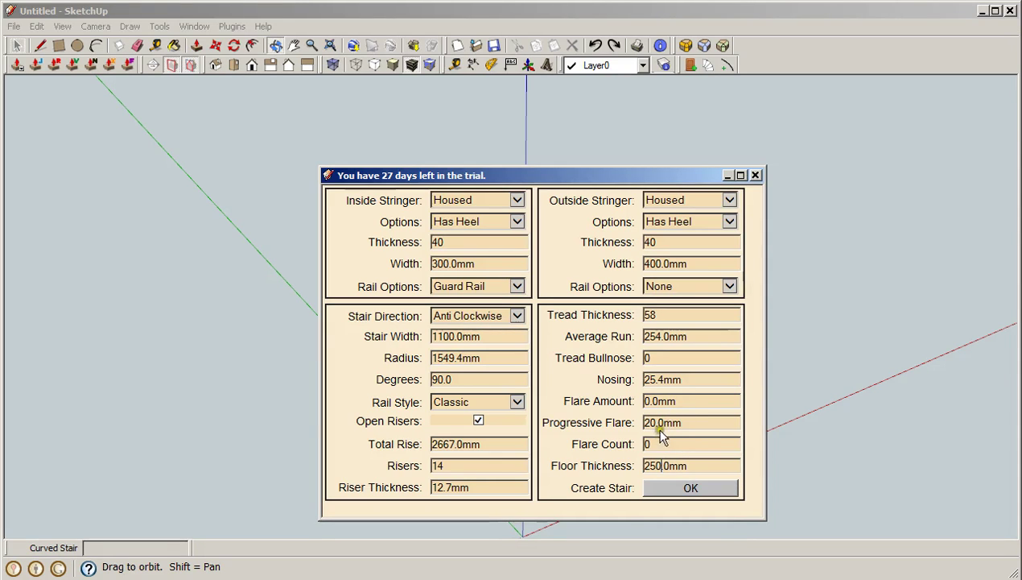
Step: Create the open-riser guard-rail stair and orbit close to inspect its lower steps
click(676, 489)
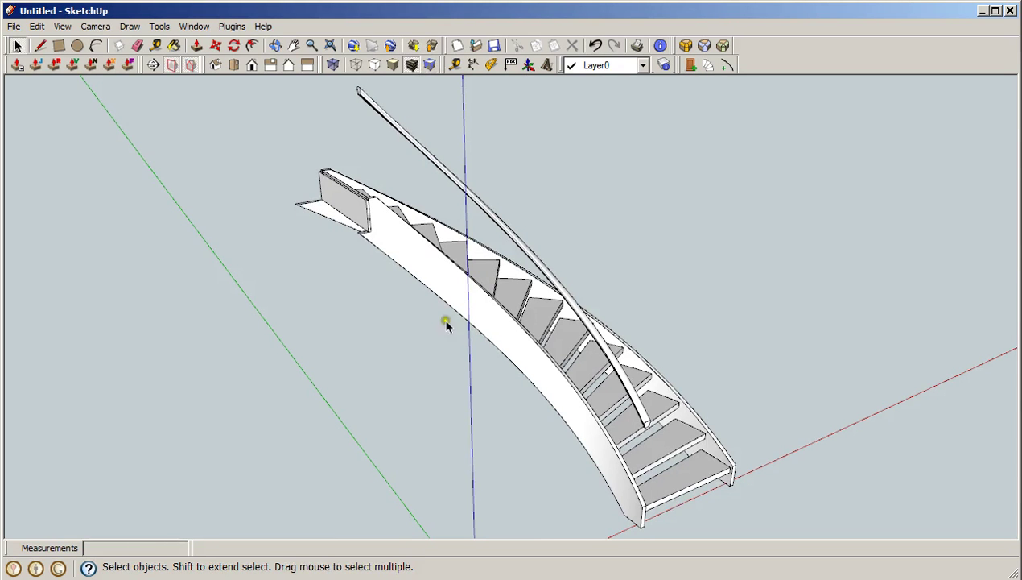
middle_drag(409, 383, 717, 411)
scroll(385, 217, up, 4)
scroll(547, 274, down, 4)
scroll(639, 452, up, 6)
scroll(717, 411, up, 8)
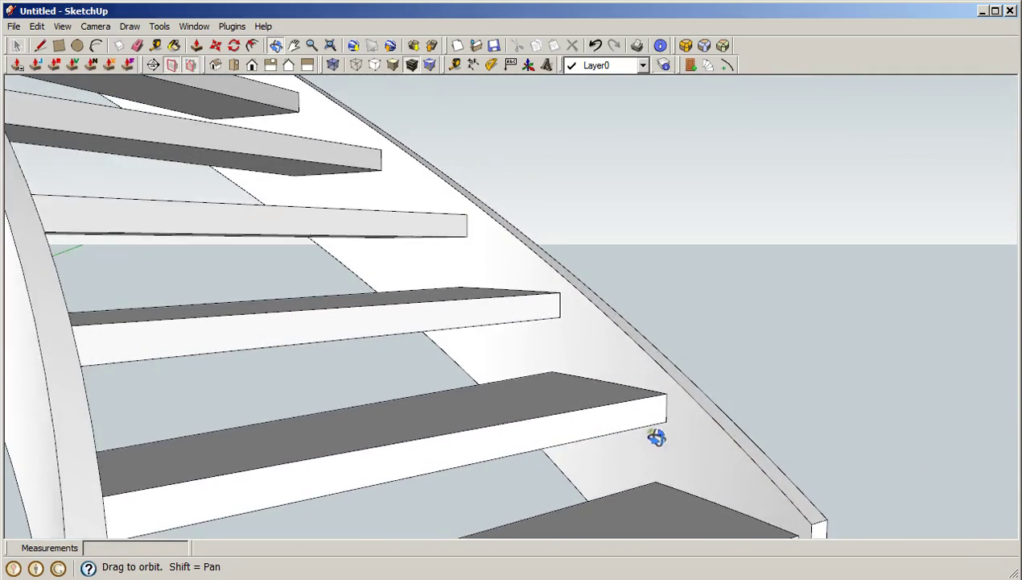
middle_drag(657, 434, 667, 385)
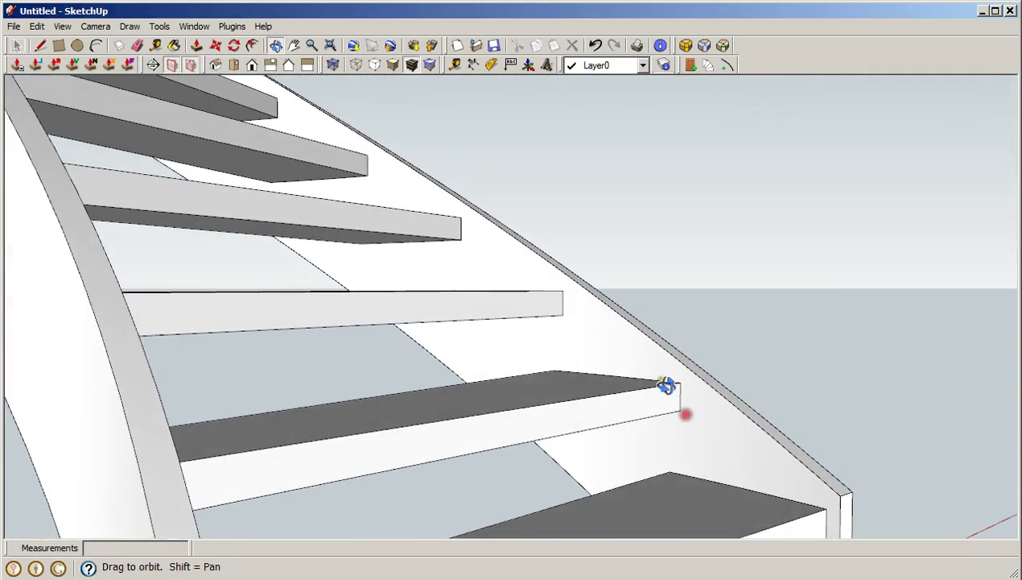
middle_drag(673, 435, 484, 465)
scroll(689, 412, down, 6)
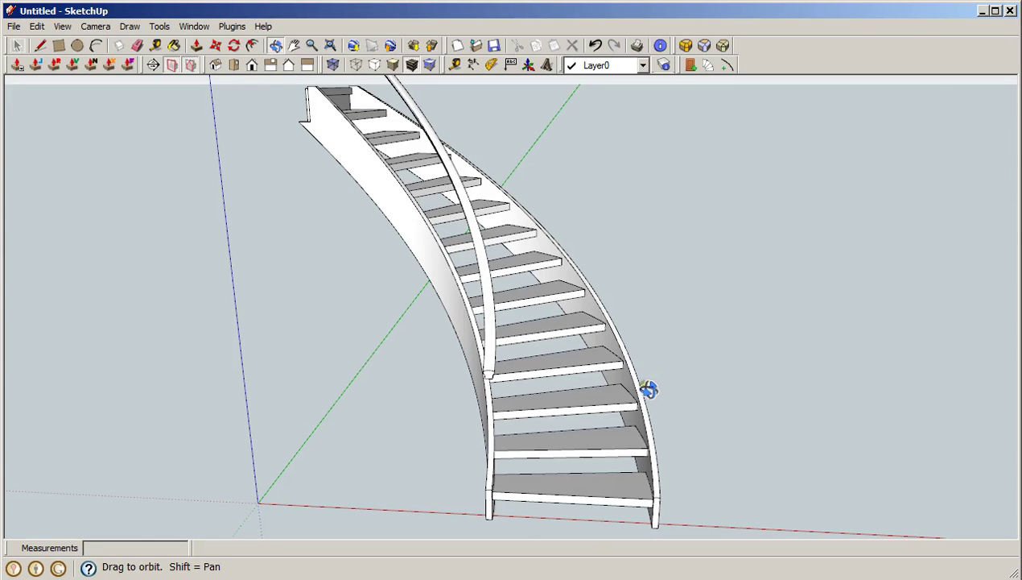
Step: Undo the 90° stair and set a 180° curved stair with radius 300 and flare amount 60
key(ctrl+z)
click(706, 66)
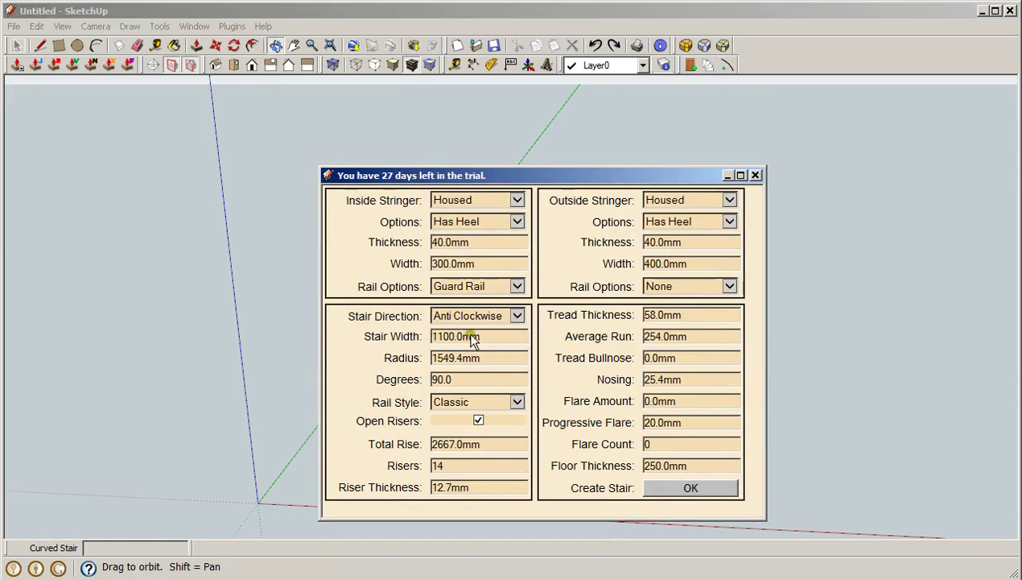
drag(466, 379, 322, 383)
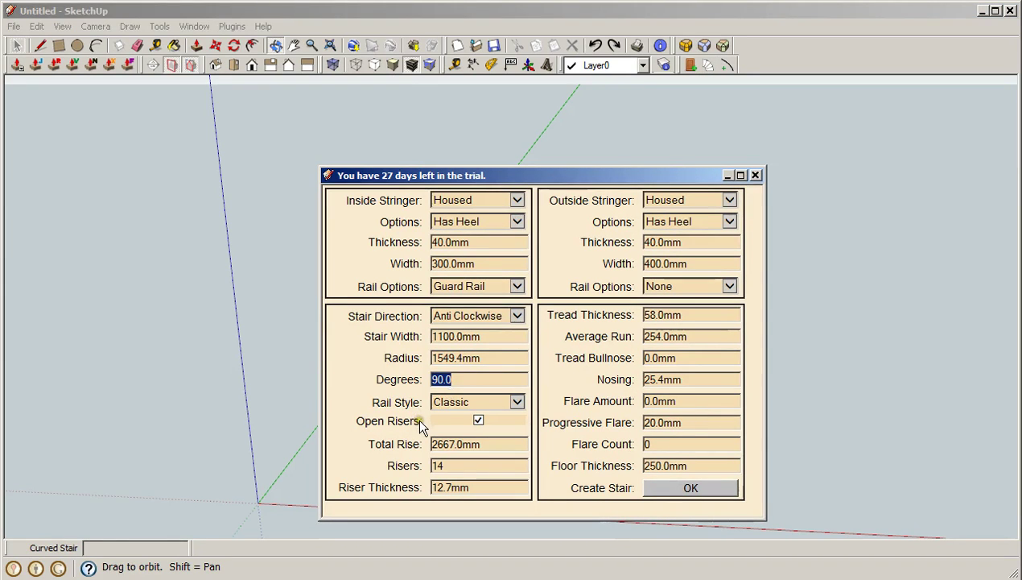
text(180)
double_click(495, 358)
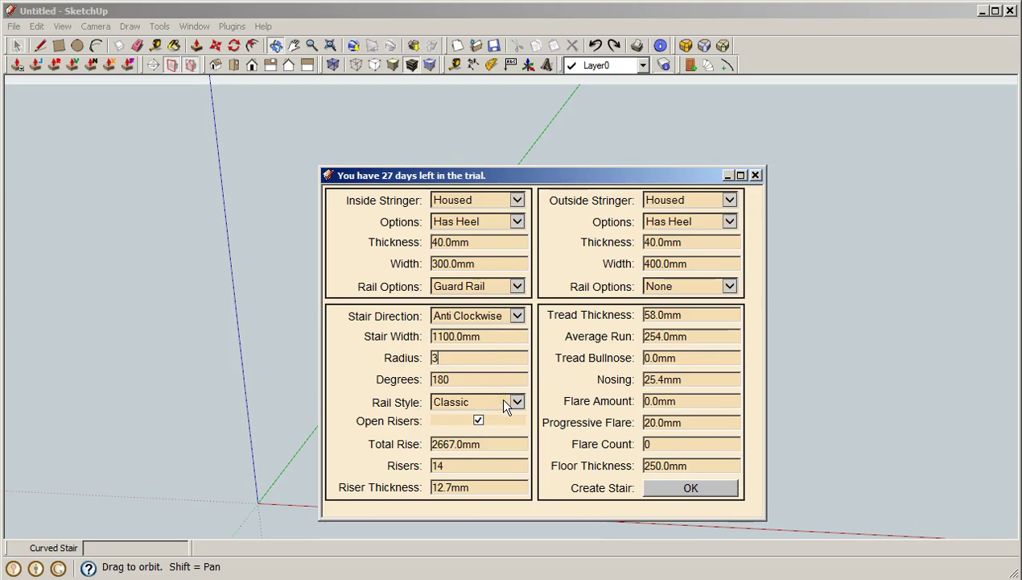
text(00)
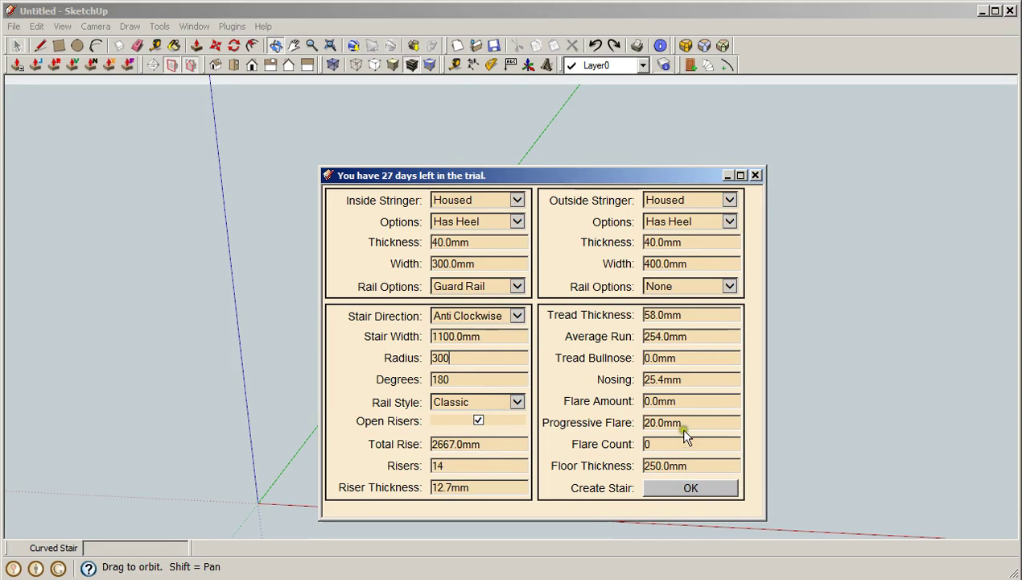
click(644, 401)
text(6)
click(690, 489)
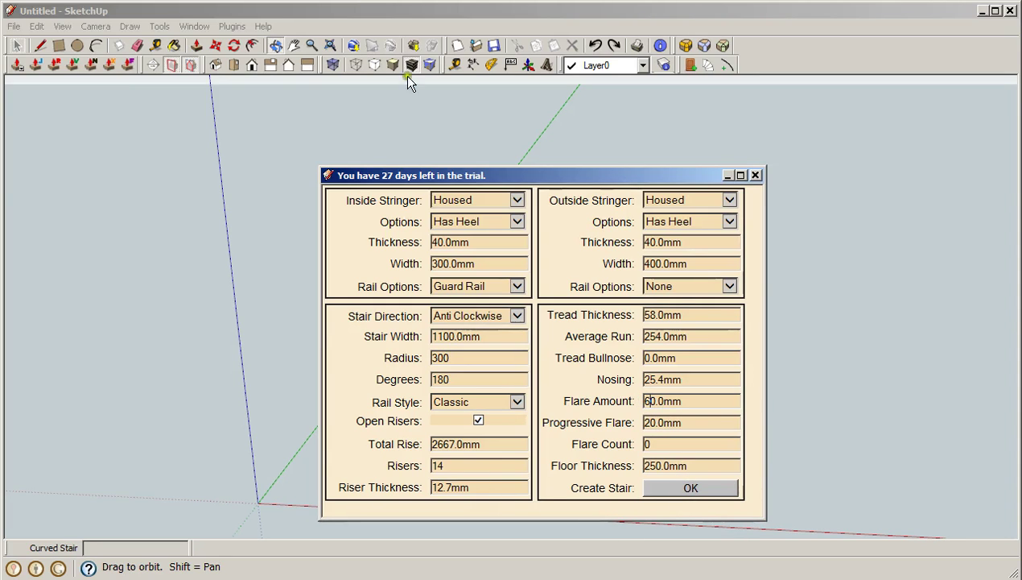
Step: Give the outside stringer a guard rail, choose a different handrail style, and generate the stair
click(730, 287)
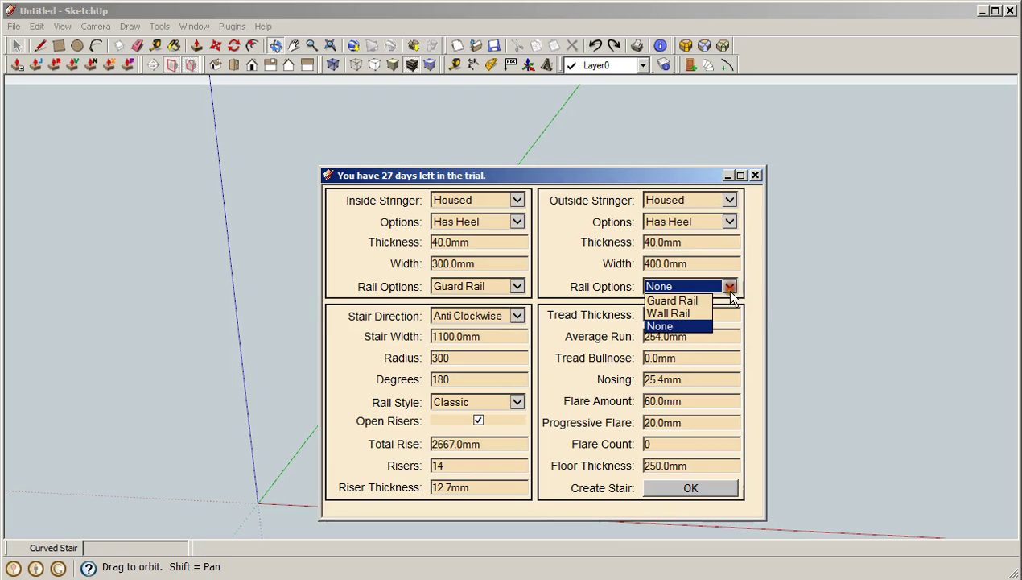
click(676, 301)
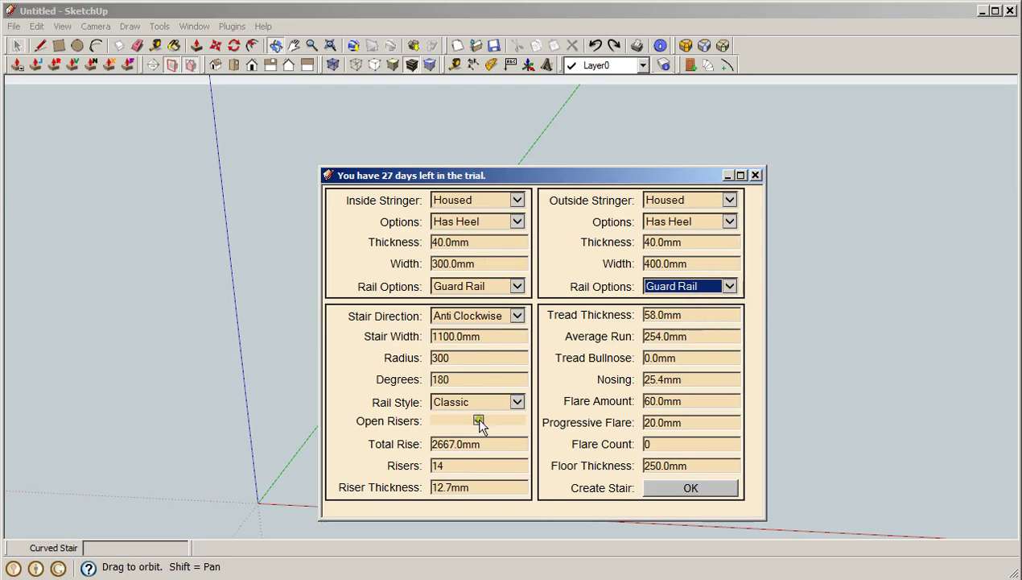
click(515, 402)
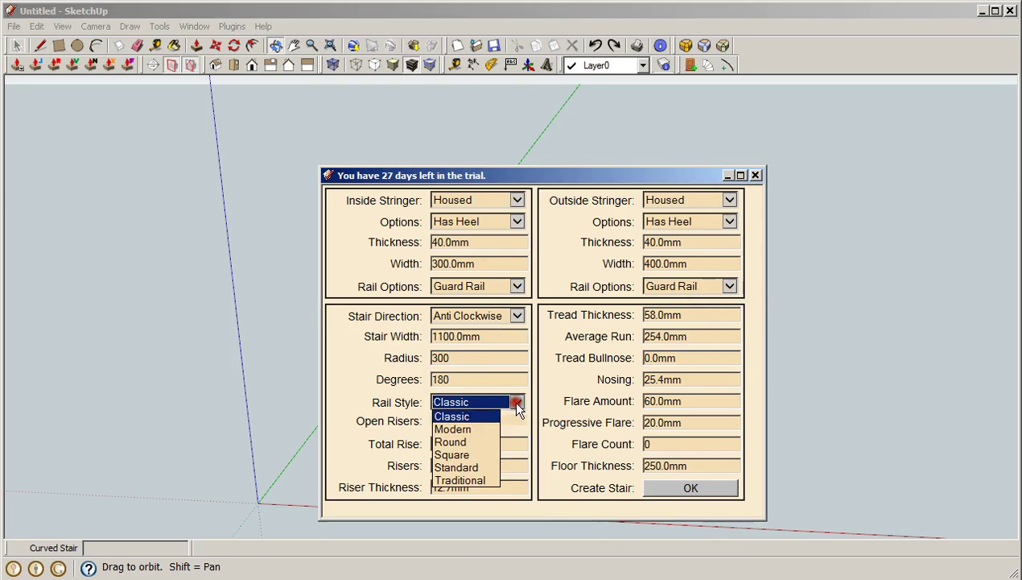
click(465, 428)
click(692, 487)
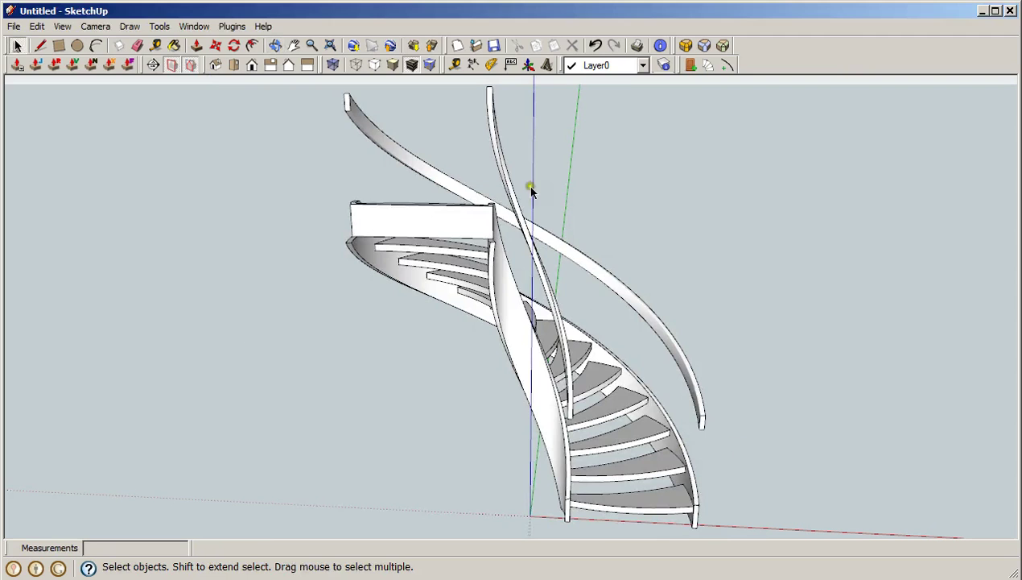
Step: Orbit and zoom to inspect the 180° stair from above and low, then undo it
click(275, 46)
drag(623, 370, 625, 450)
scroll(620, 444, up, 8)
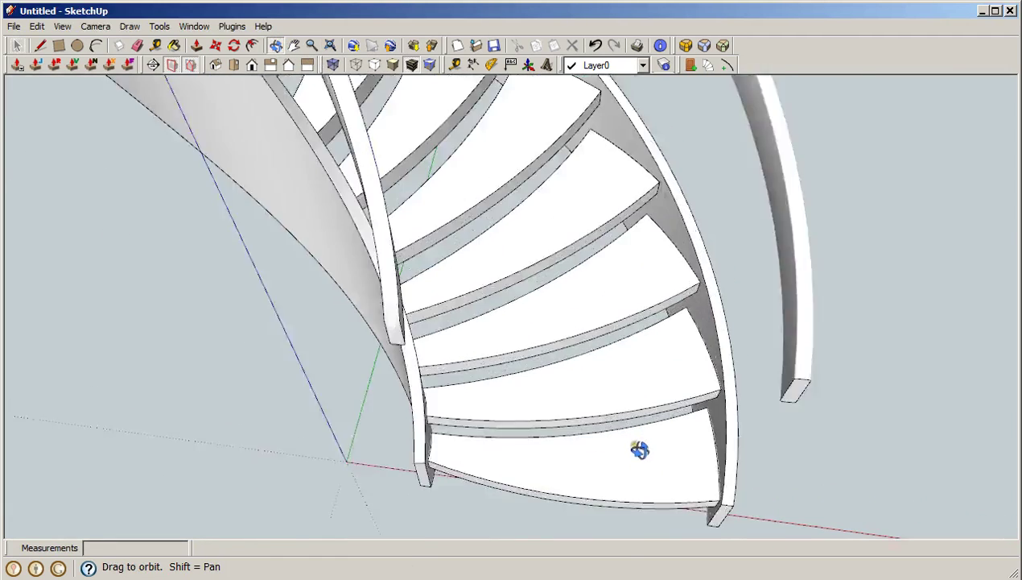
drag(634, 427, 655, 357)
scroll(548, 347, up, 5)
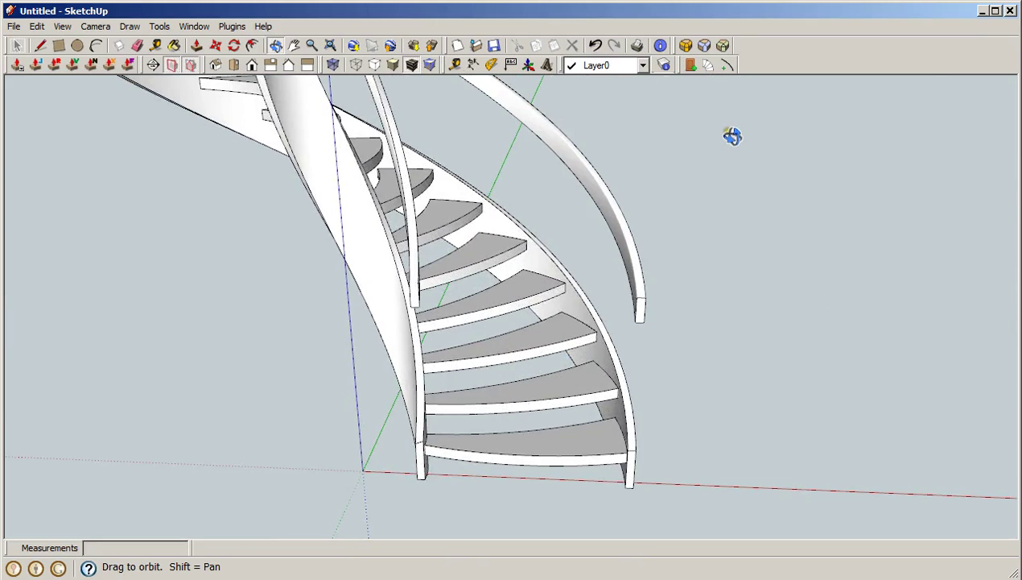
key(ctrl+z)
Step: Switch the stair to closed risers with 25.4 mm tread thickness and 12.7 mm tread bullnose
click(693, 66)
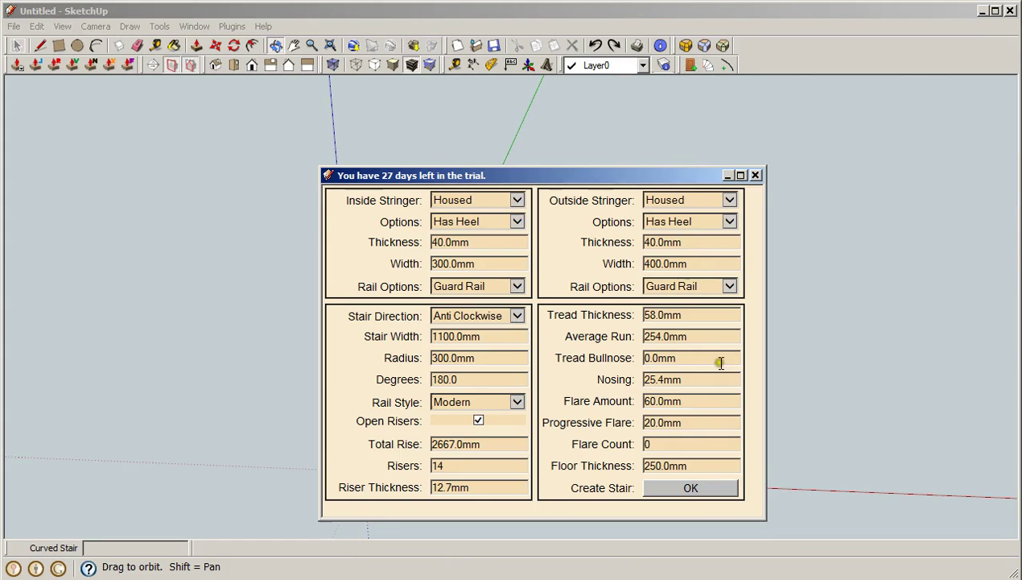
click(479, 420)
double_click(684, 316)
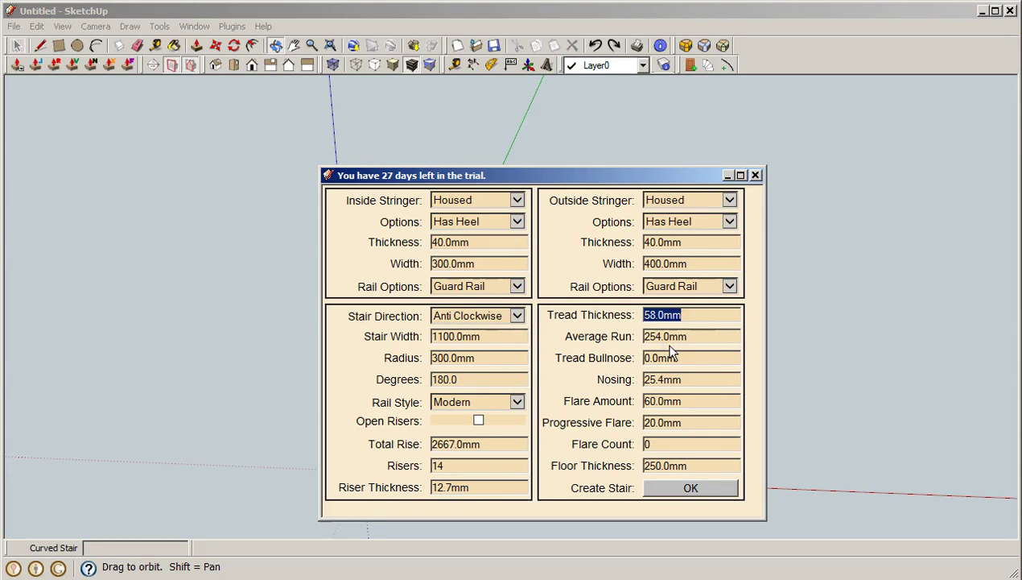
text(25.4)
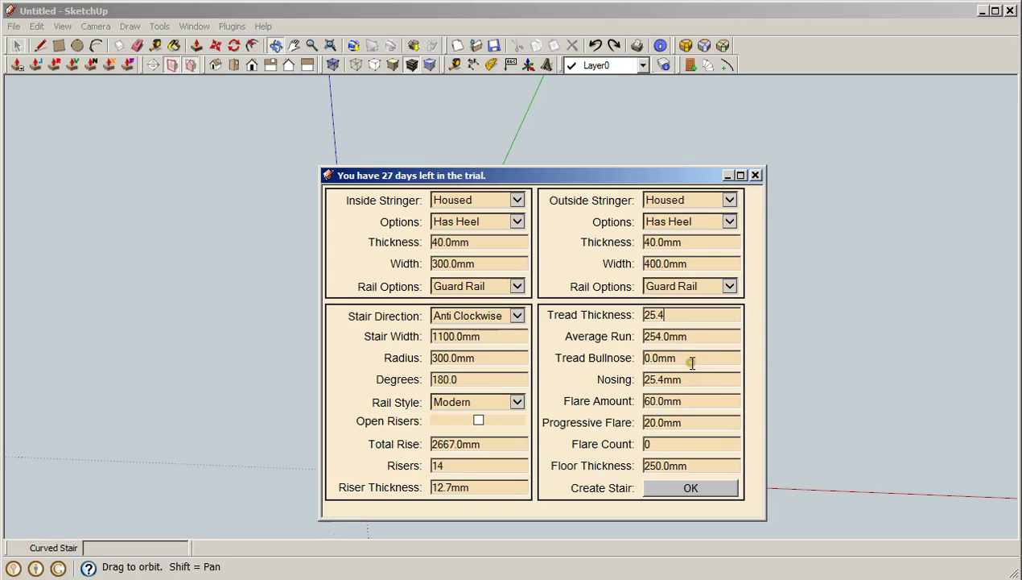
click(691, 359)
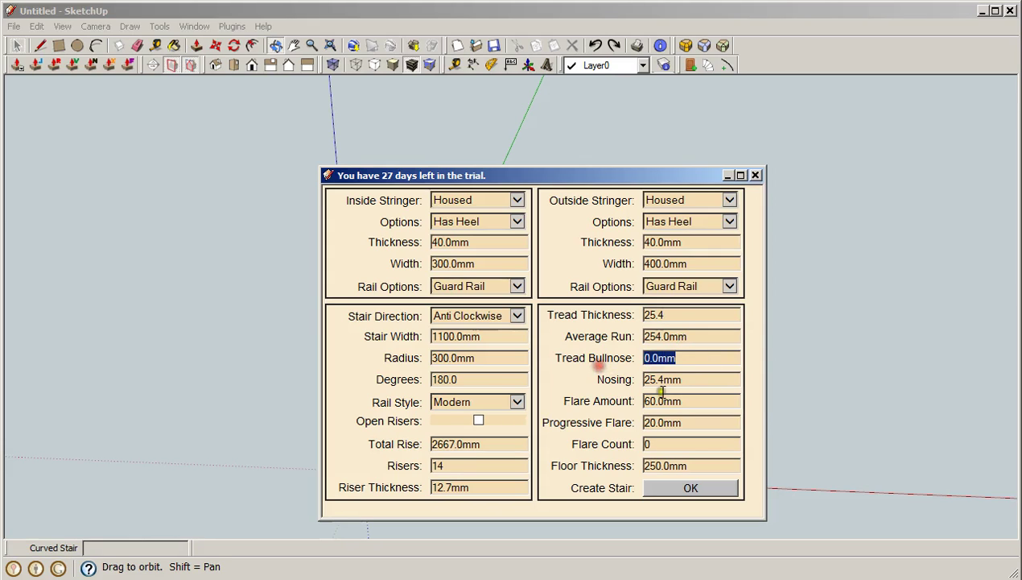
text(12.7)
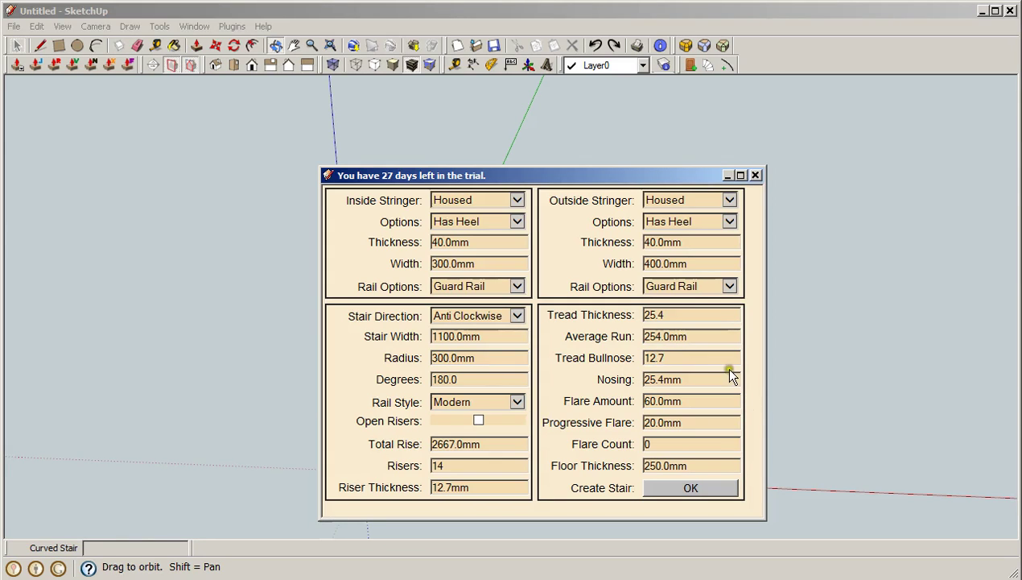
Step: Set the tread nosing to 30 mm
click(704, 379)
click(673, 311)
click(665, 400)
click(665, 359)
double_click(700, 380)
key(BackSpace)
text(30)
click(678, 489)
Step: Set both inside and outside rail options to None and generate the stair
click(518, 287)
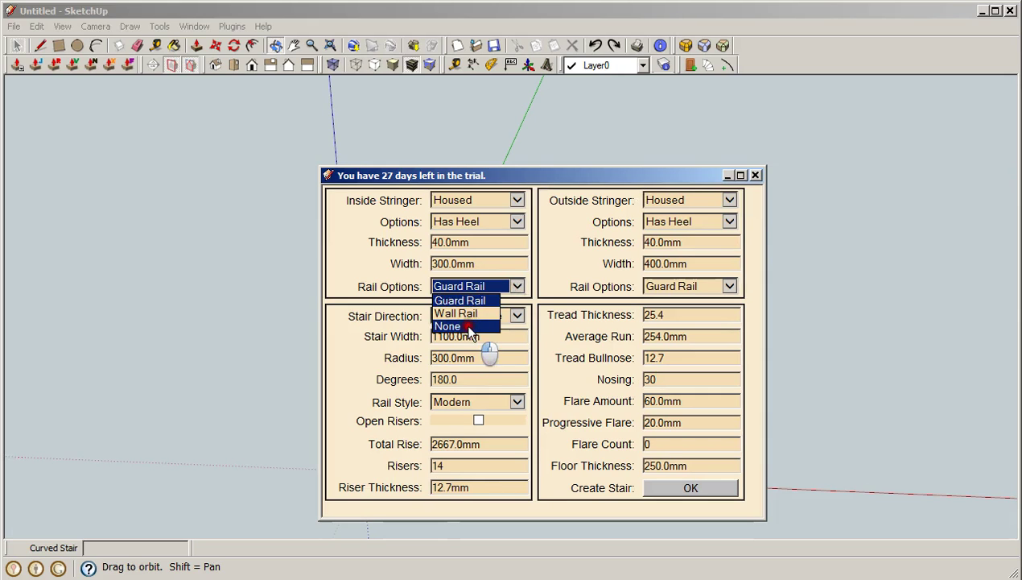
click(467, 326)
click(730, 287)
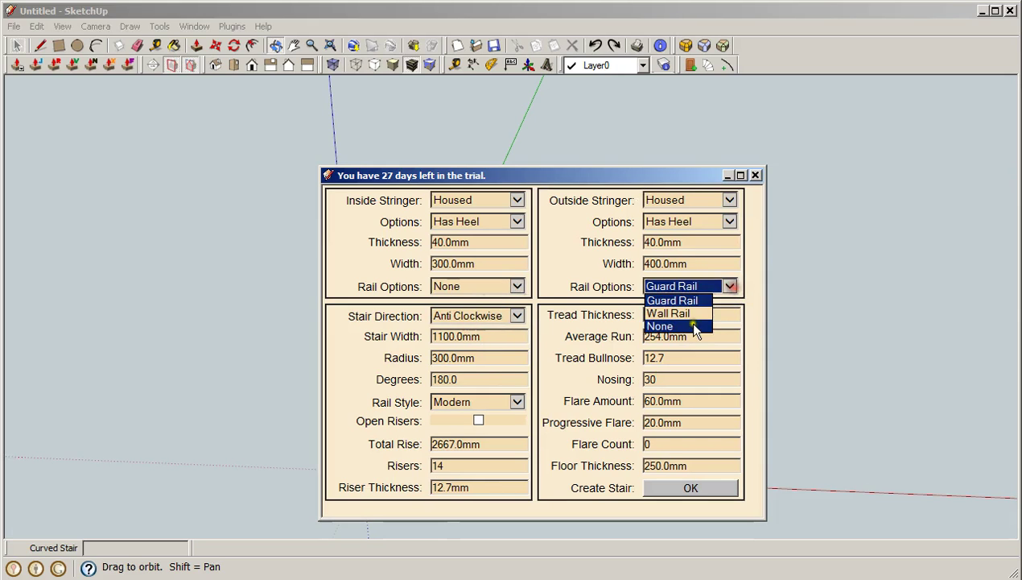
click(688, 326)
click(692, 488)
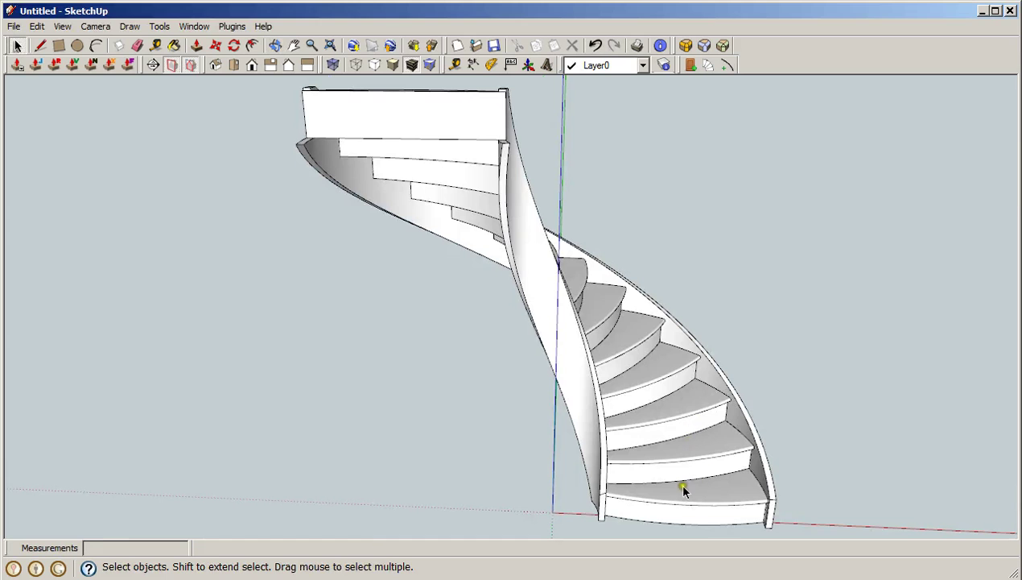
click(275, 45)
drag(611, 322, 850, 413)
scroll(744, 484, up, 3)
scroll(809, 443, up, 5)
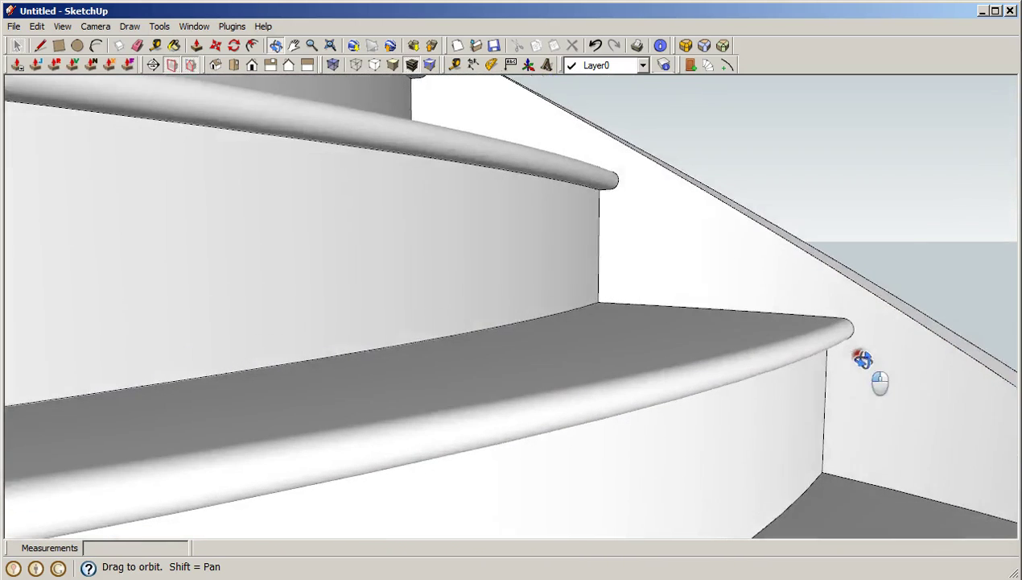
drag(862, 359, 839, 317)
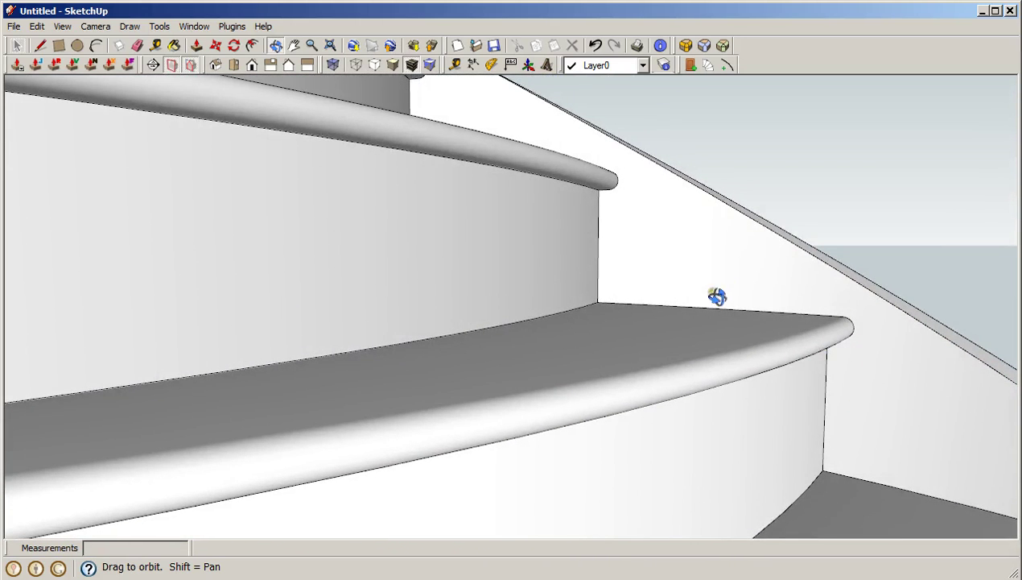
scroll(760, 451, down, 5)
drag(669, 479, 610, 355)
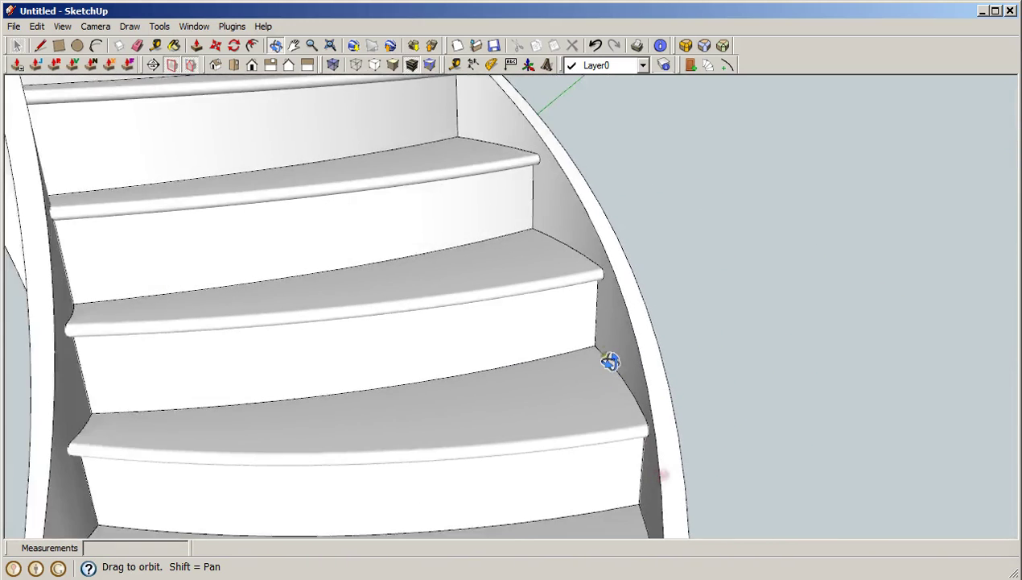
scroll(609, 355, down, 5)
drag(503, 339, 399, 365)
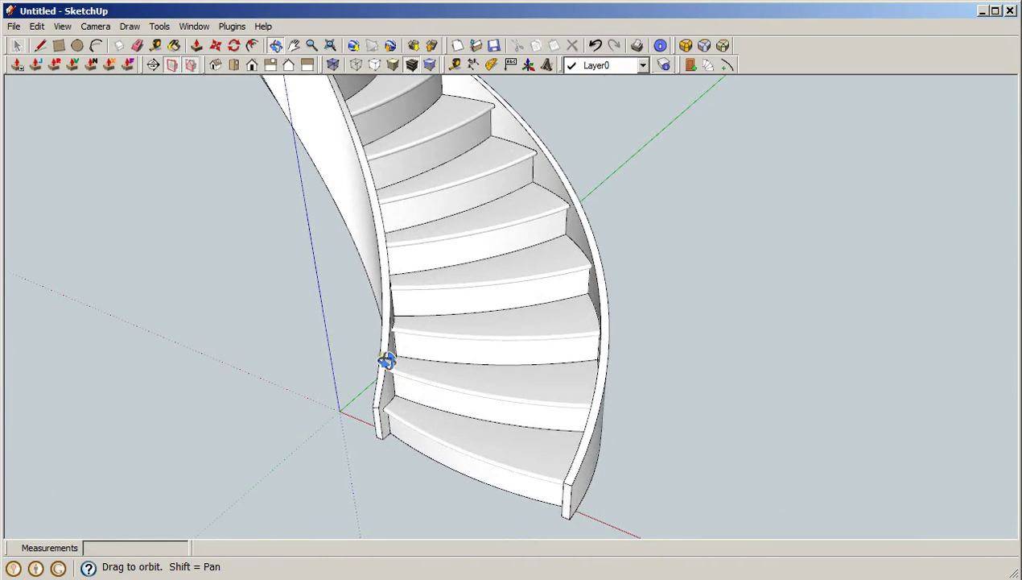
drag(531, 260, 425, 290)
scroll(552, 311, down, 4)
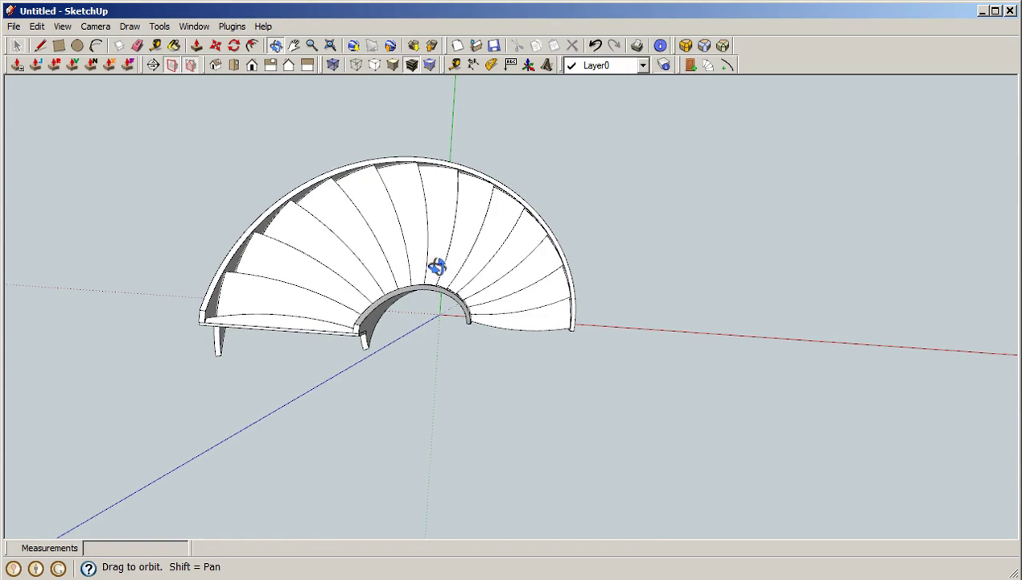
drag(500, 274, 516, 226)
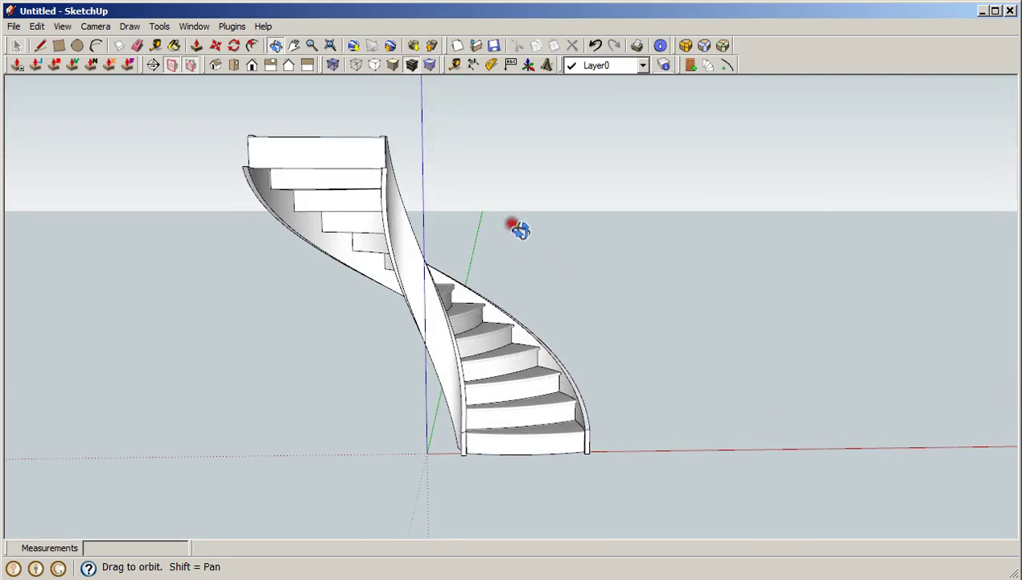
click(706, 68)
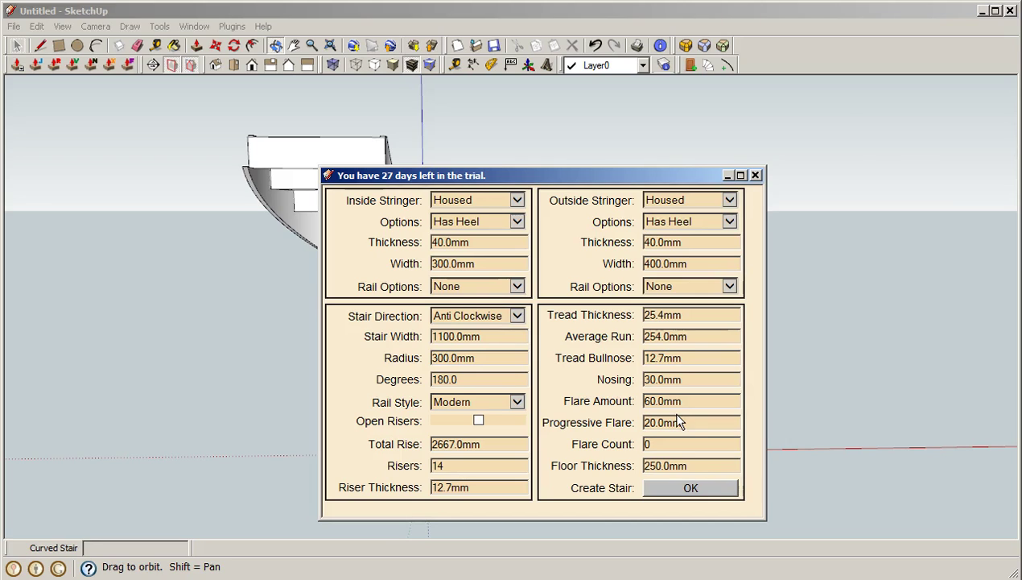
click(673, 176)
click(757, 176)
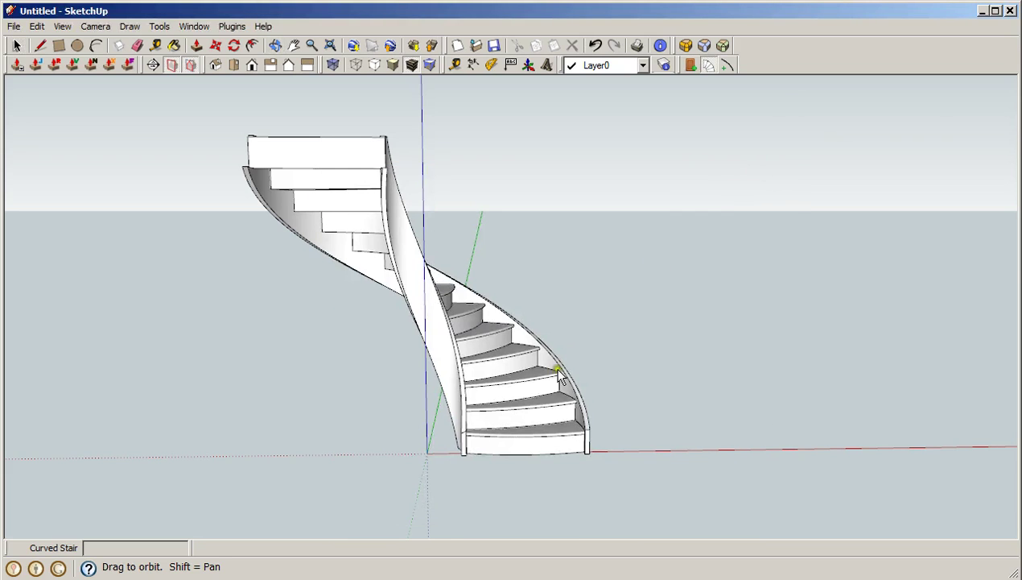
scroll(545, 402, up, 5)
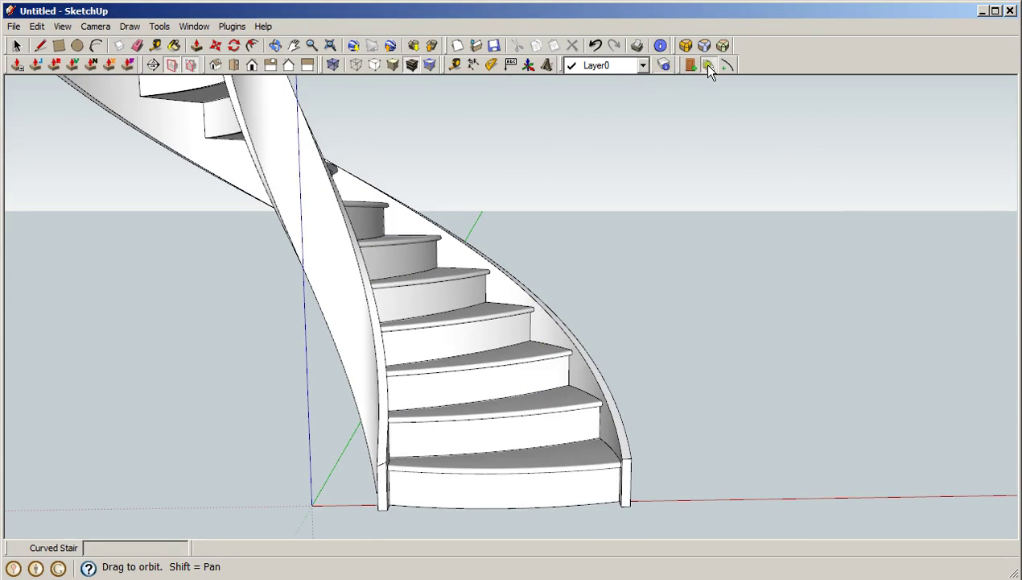
Step: Hide the Risers layer in the Layers window
click(663, 67)
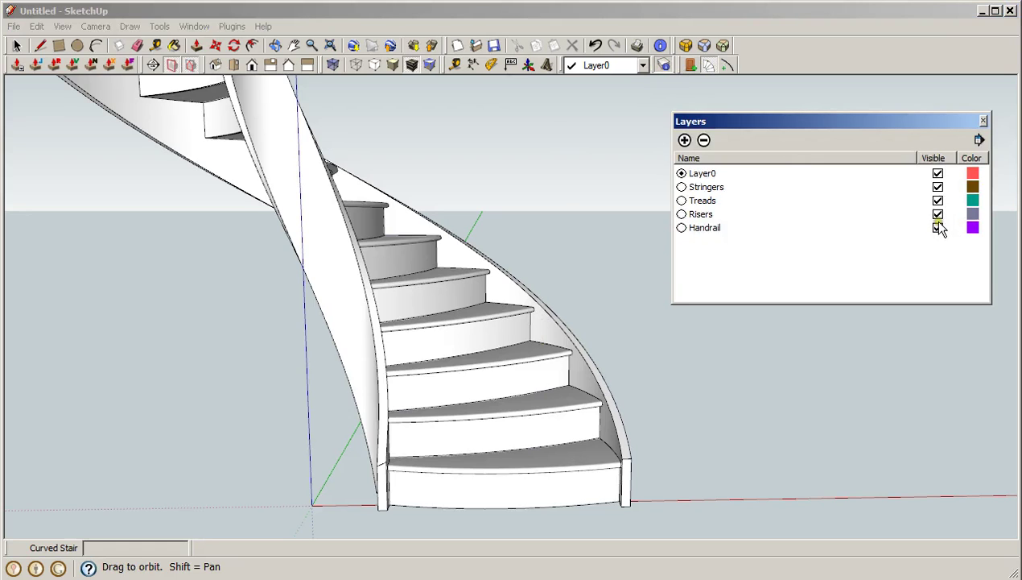
click(938, 214)
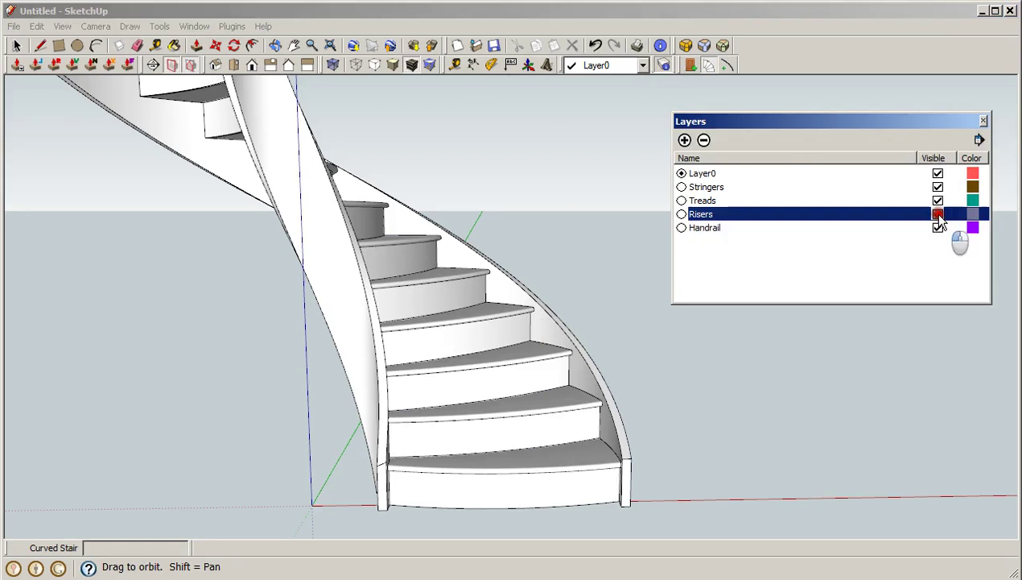
click(985, 121)
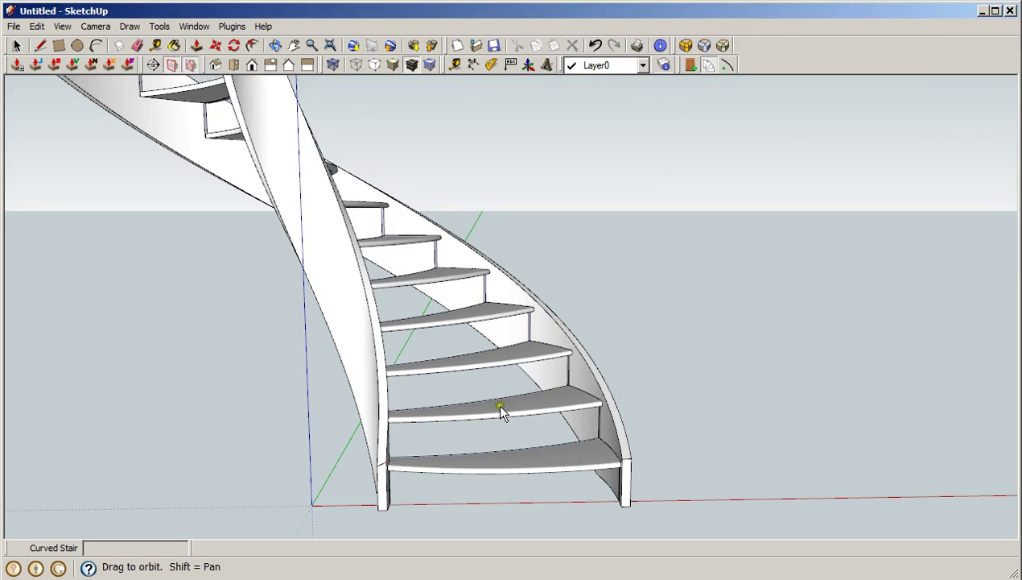
Step: Orbit around and beneath the stair to inspect the treads and curved stringers
middle_drag(500, 410, 686, 293)
scroll(687, 292, up, 8)
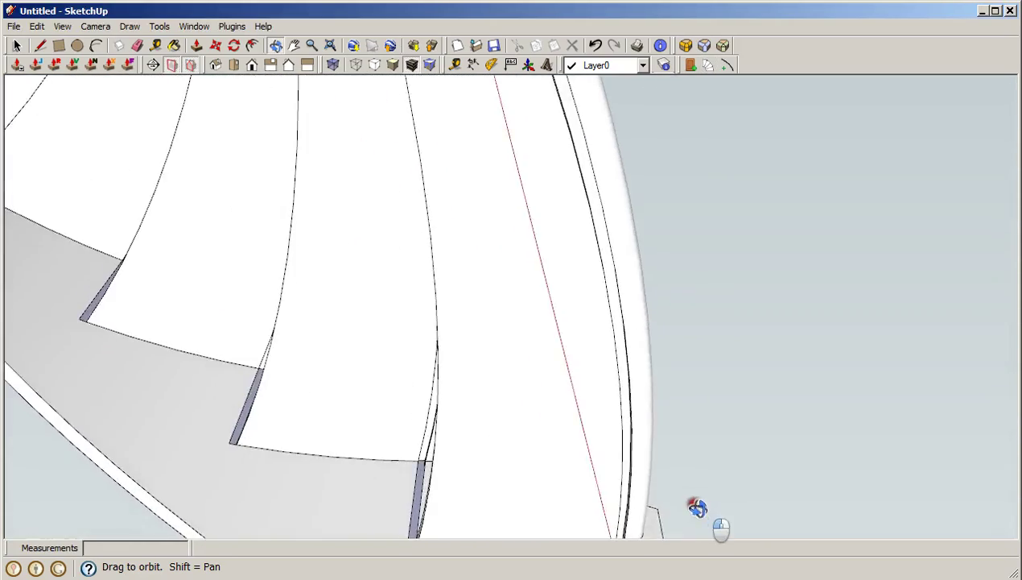
middle_drag(697, 509, 611, 547)
middle_drag(588, 486, 591, 394)
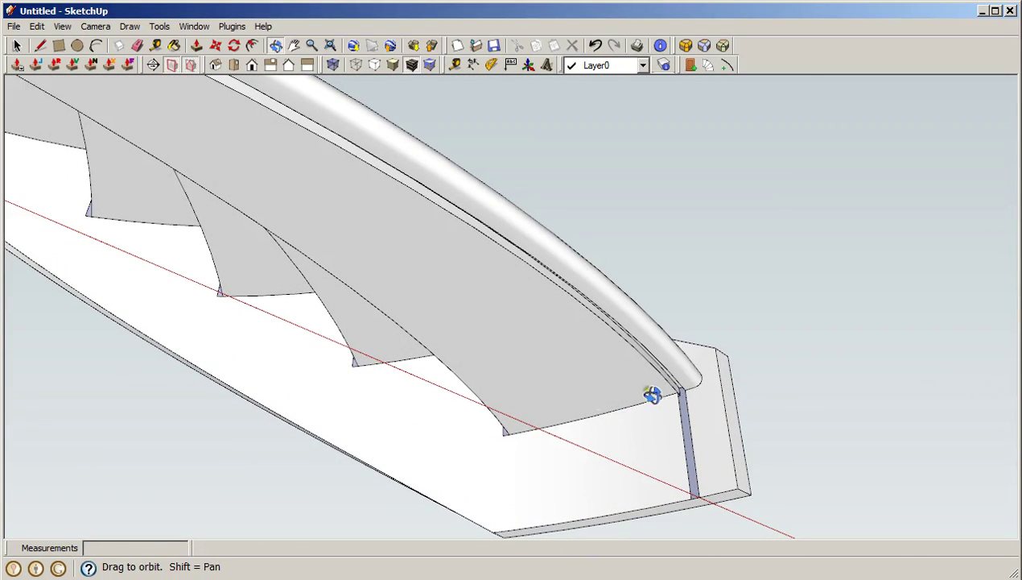
middle_drag(680, 418, 719, 380)
middle_drag(635, 292, 458, 346)
middle_drag(573, 394, 711, 421)
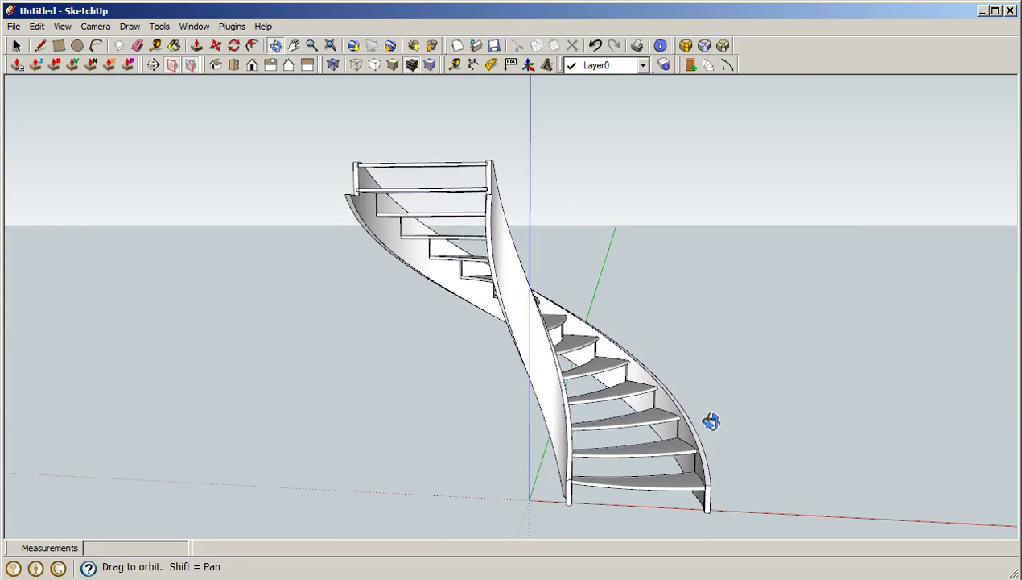